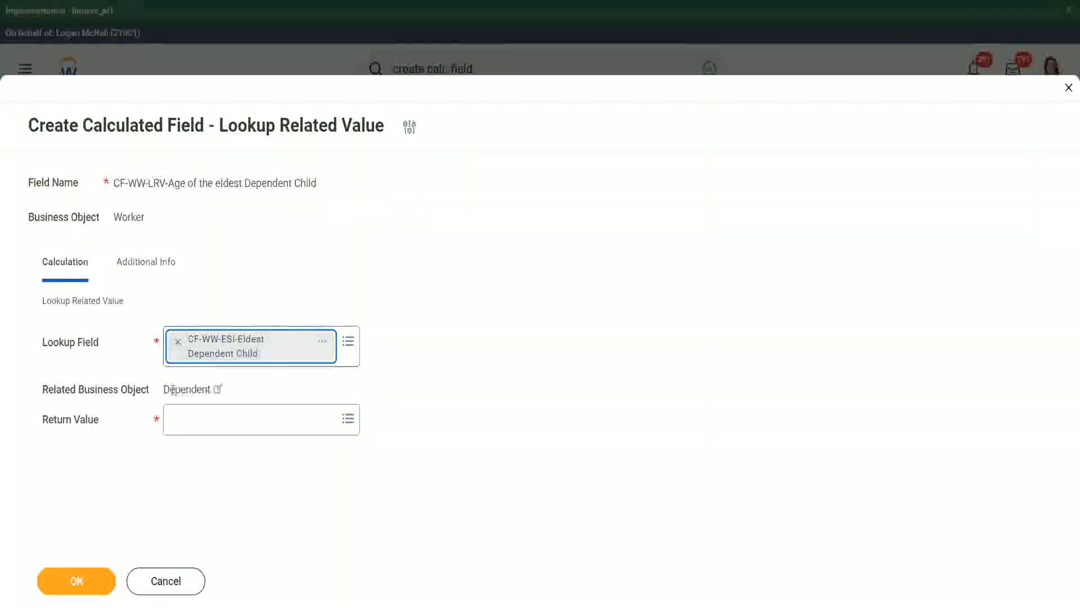
- Examine the definition of CF-WW-ESI-Eldest Dependent Child used as the lookup field, including its business object and the related business object
drag(164, 389, 211, 390)
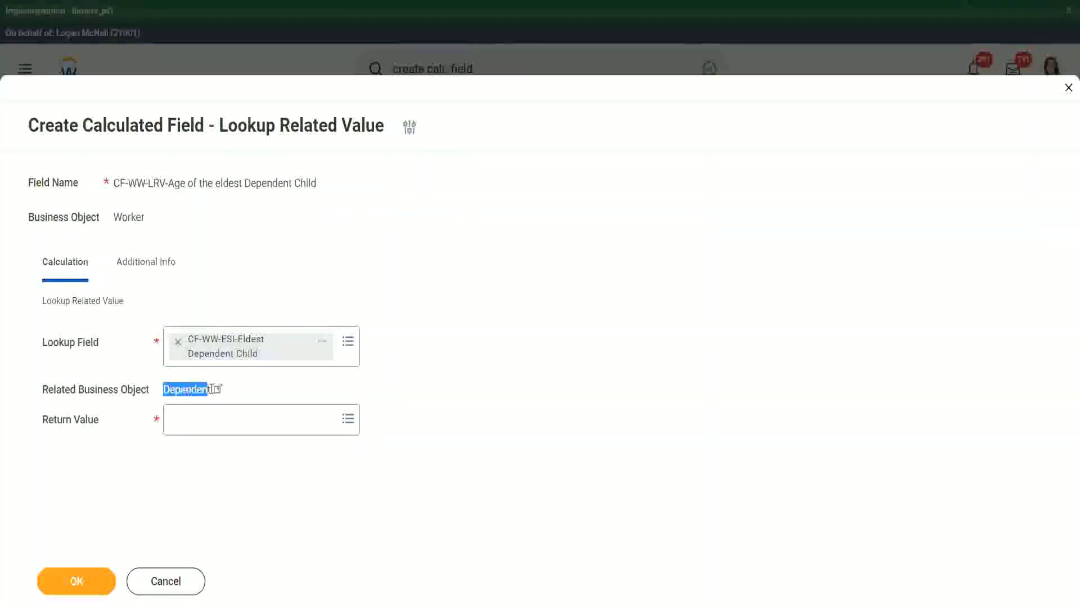
click(323, 346)
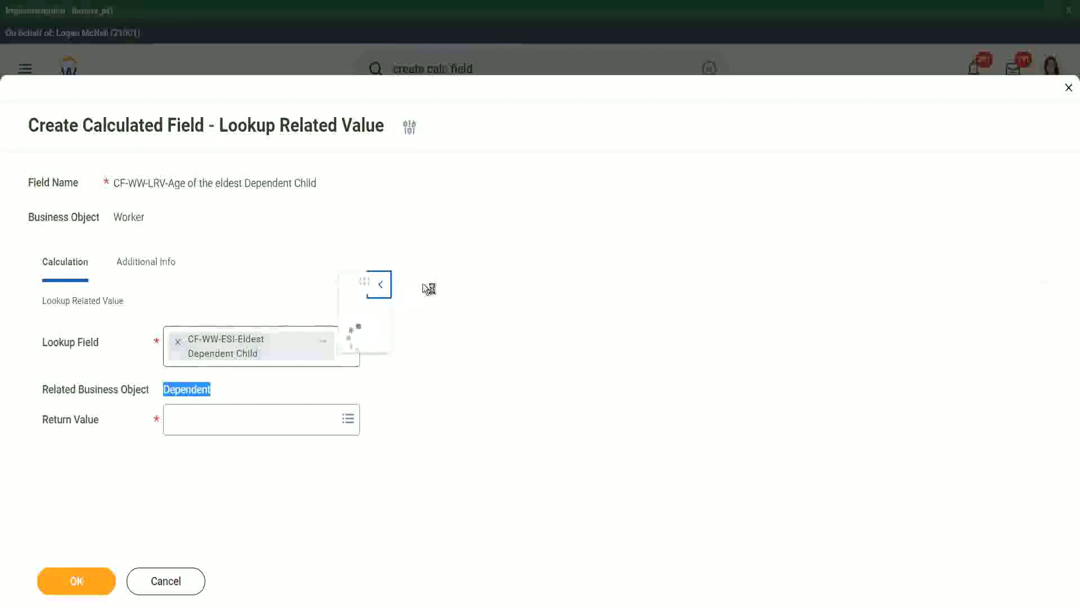
drag(387, 191, 363, 191)
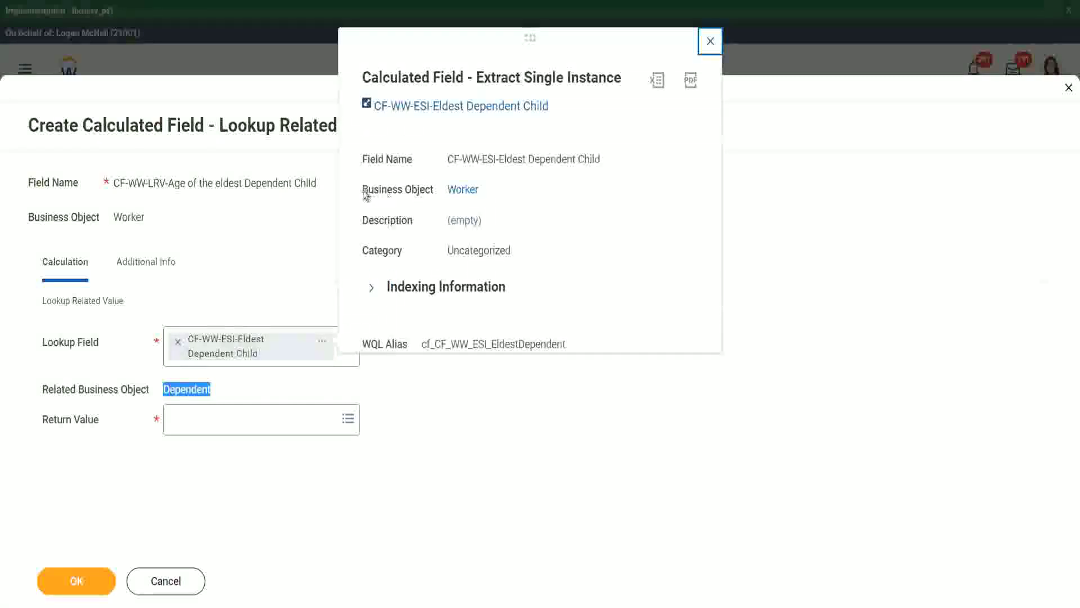
triple_click(434, 189)
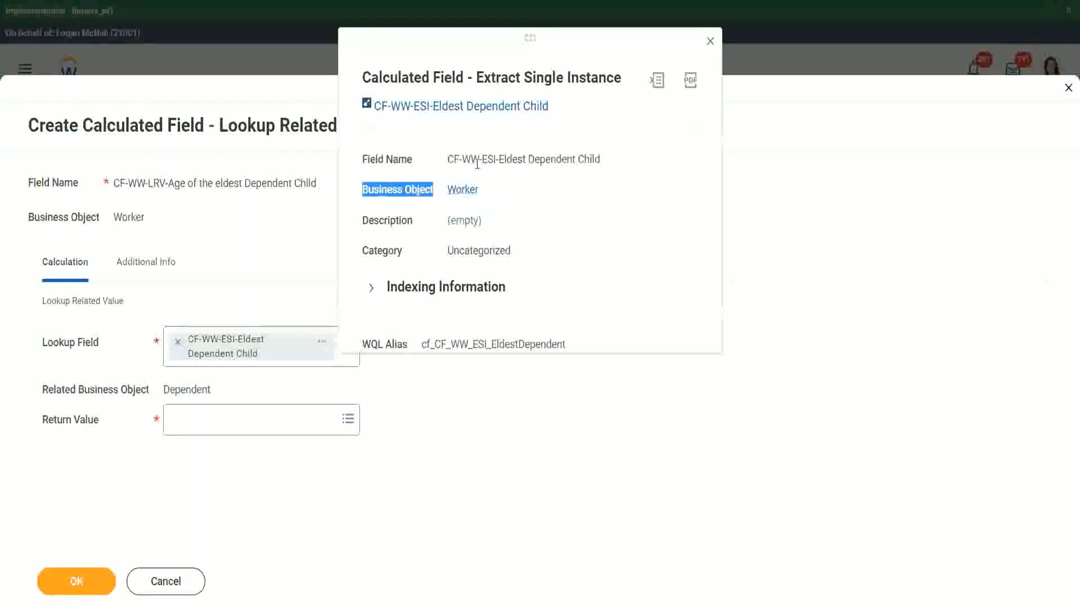
drag(487, 159, 518, 159)
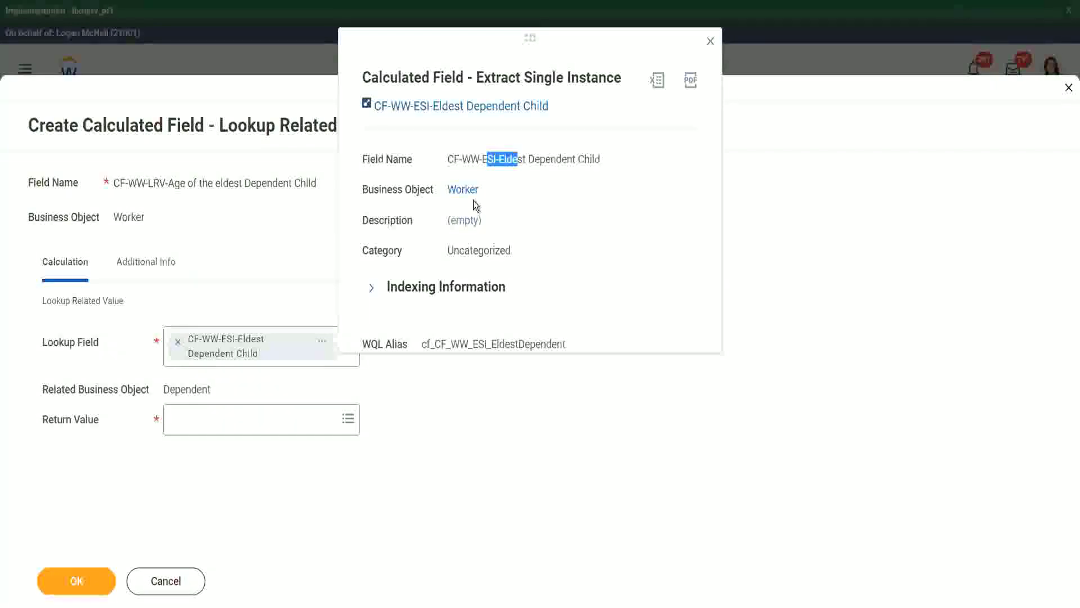
click(664, 103)
click(710, 42)
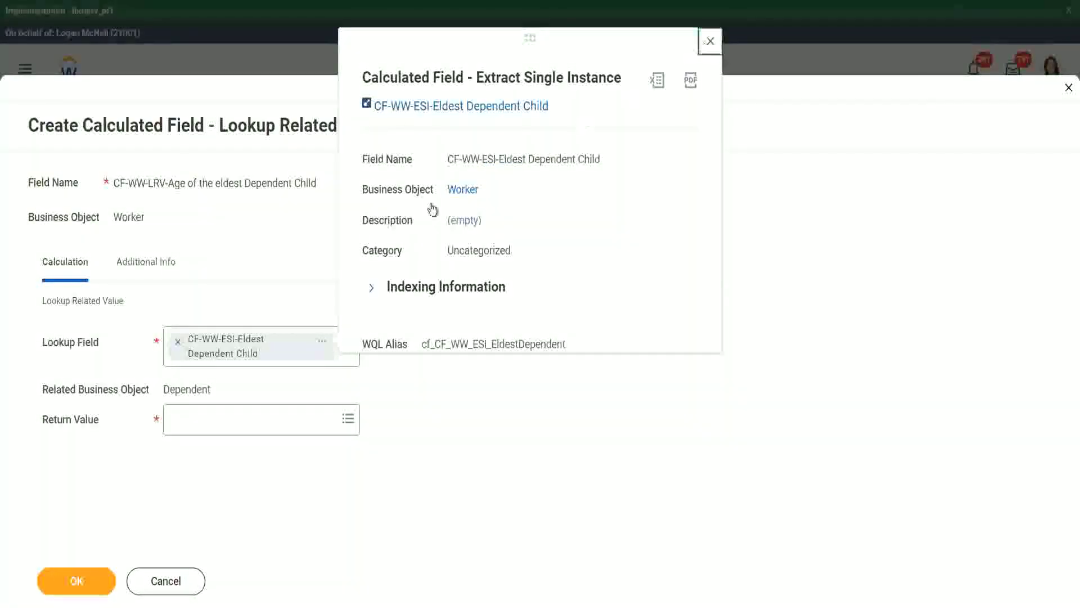
drag(163, 389, 205, 385)
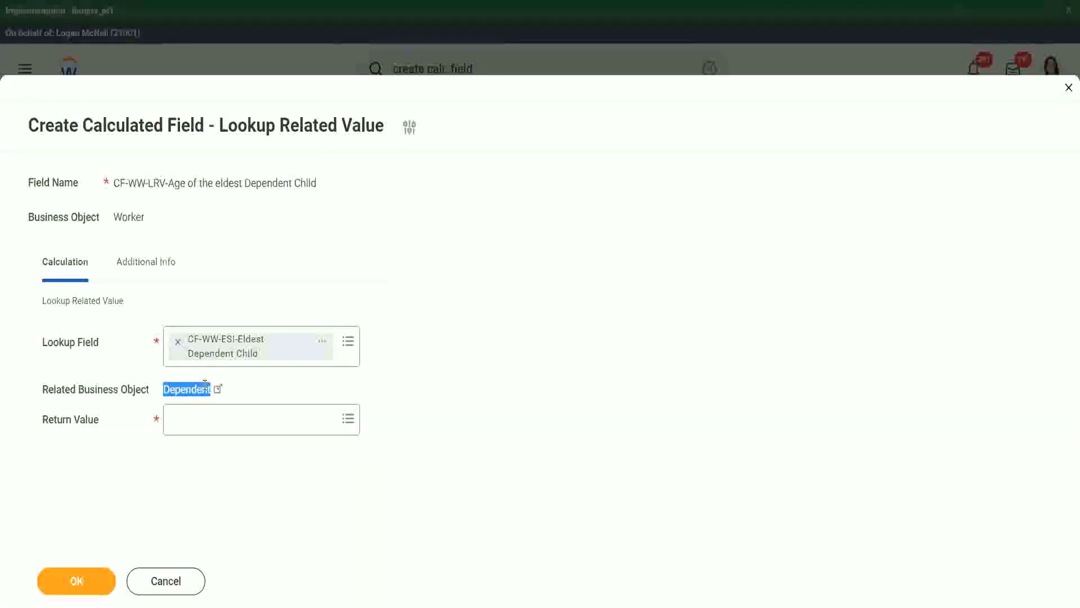
- Search for age and set the calculated field's return value to Age
click(192, 423)
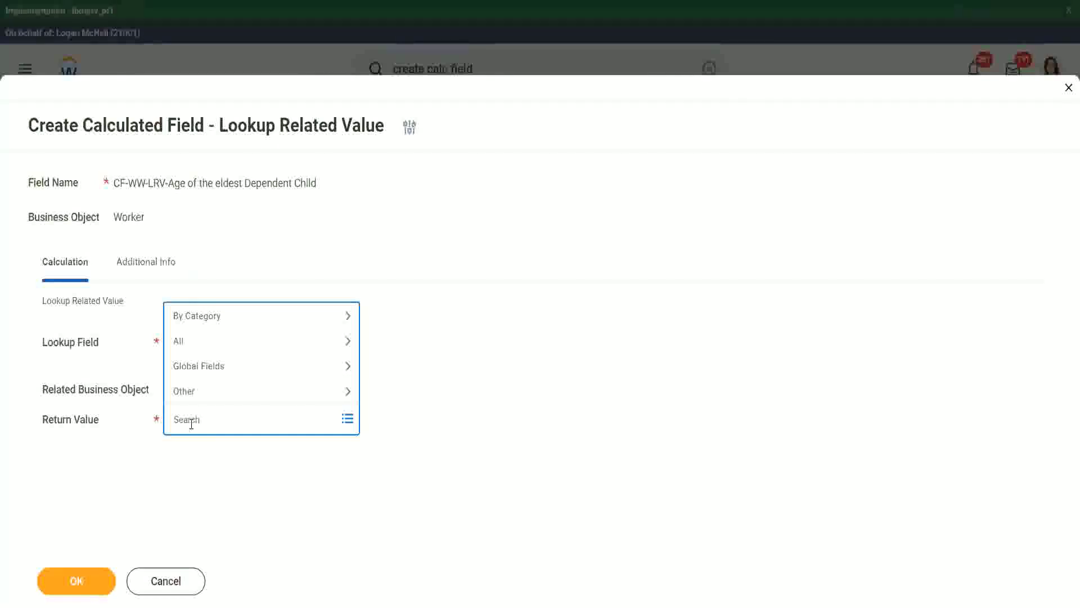
text(e)
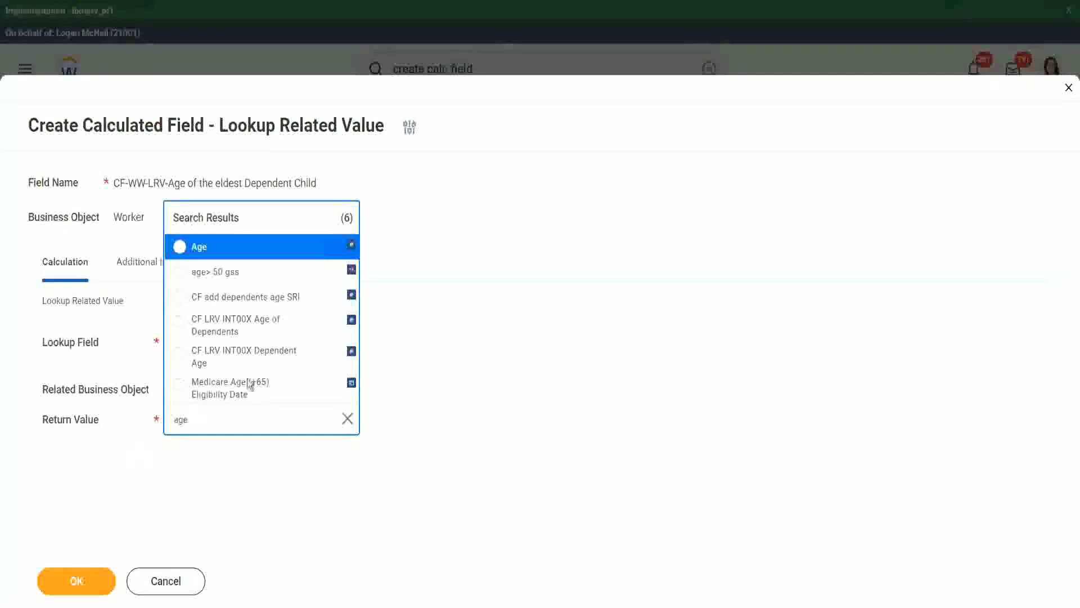
click(275, 256)
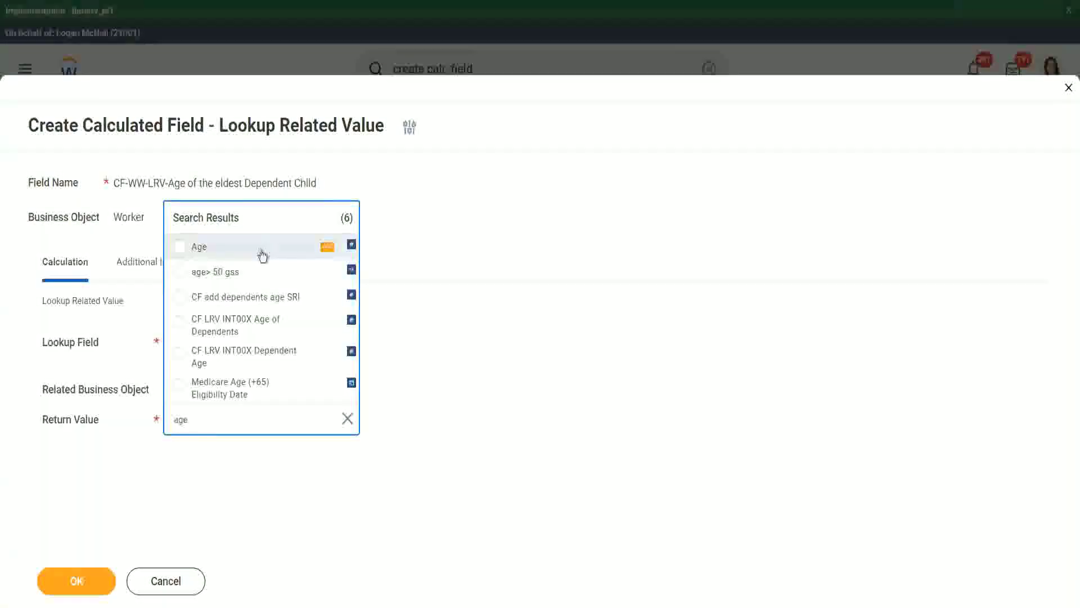
- Review the report field details of the Age return value, including its description, and close them
click(246, 411)
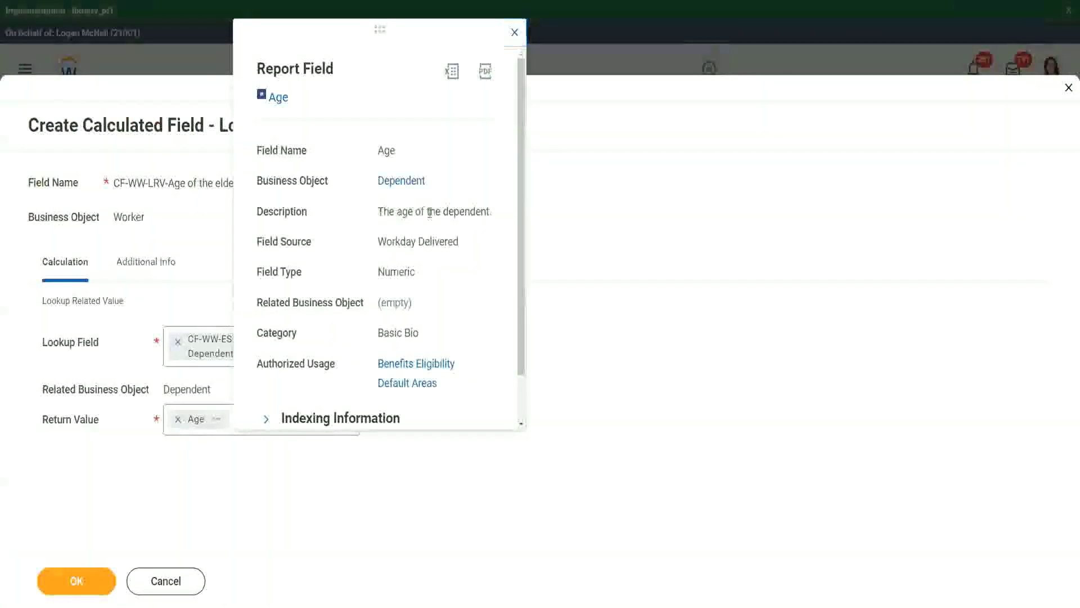
drag(377, 212, 494, 210)
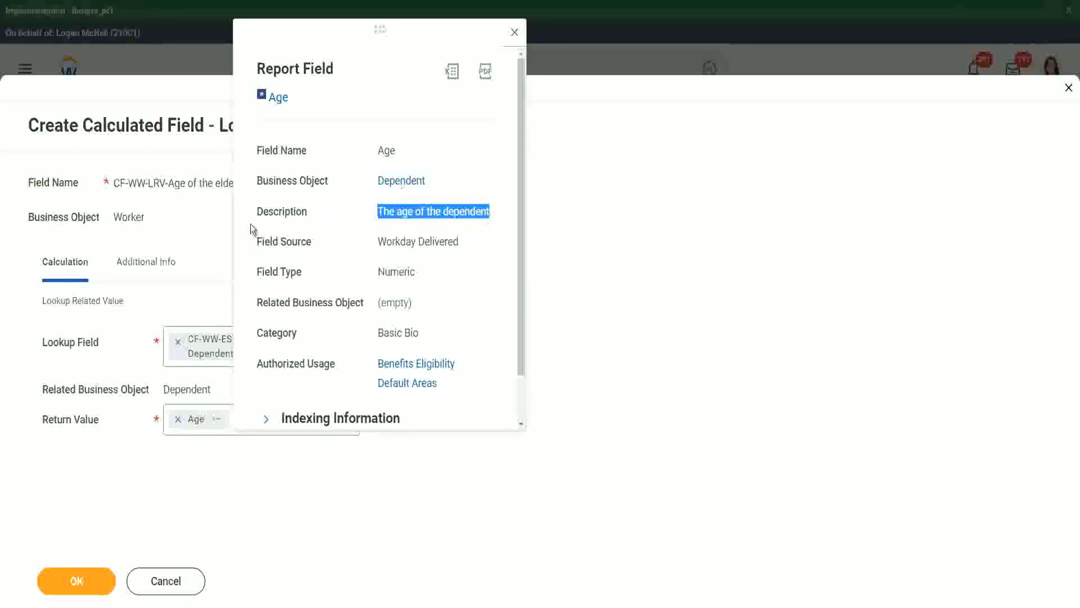
click(182, 241)
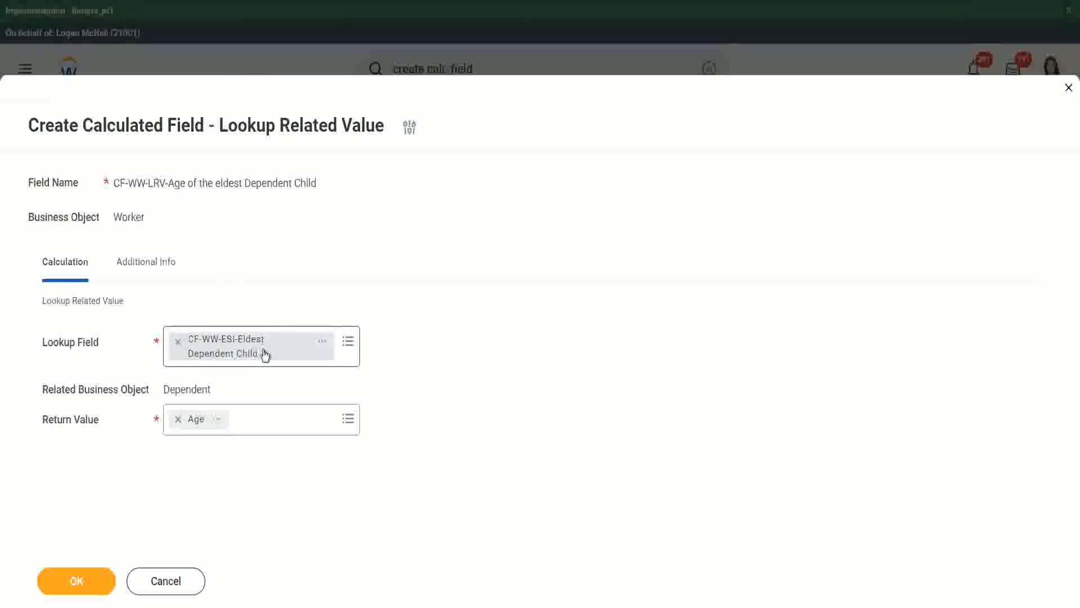
- Save the calculated field, copy its name from the save confirmation, and finish the task
click(79, 580)
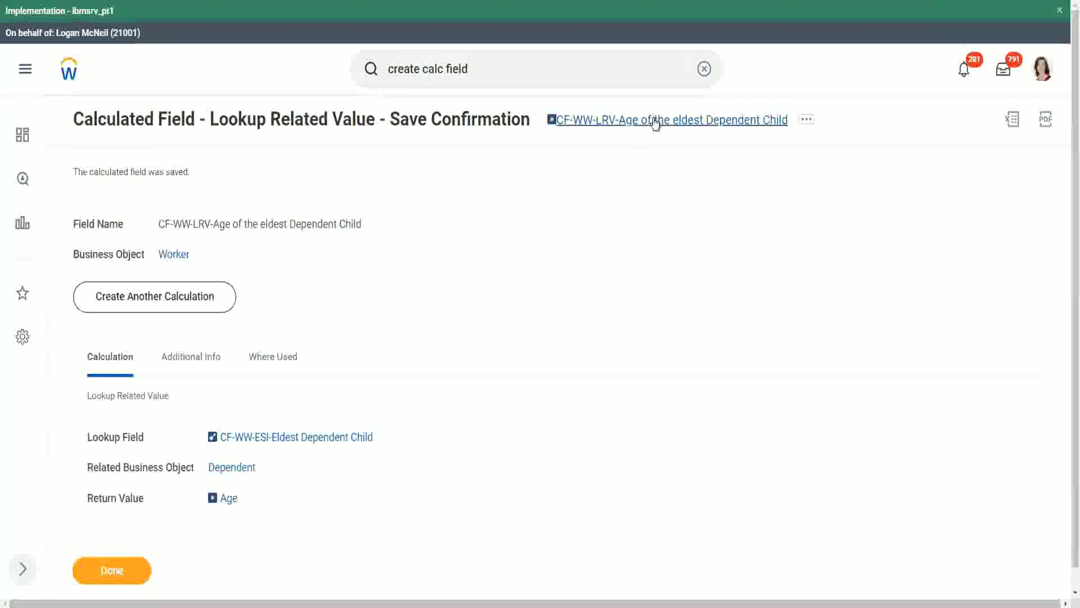
right_click(652, 120)
click(680, 183)
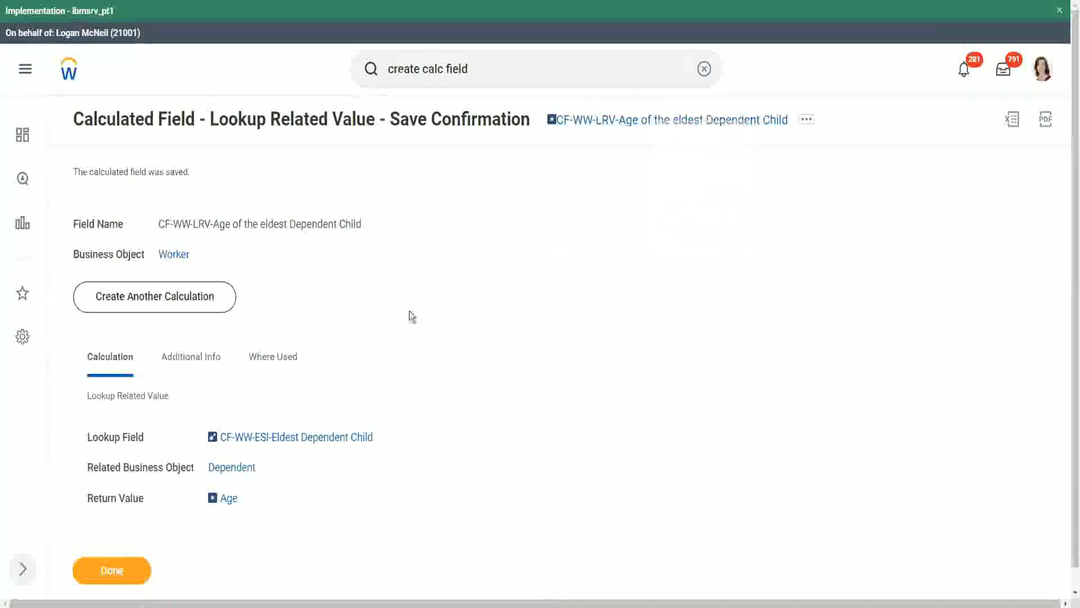
click(113, 569)
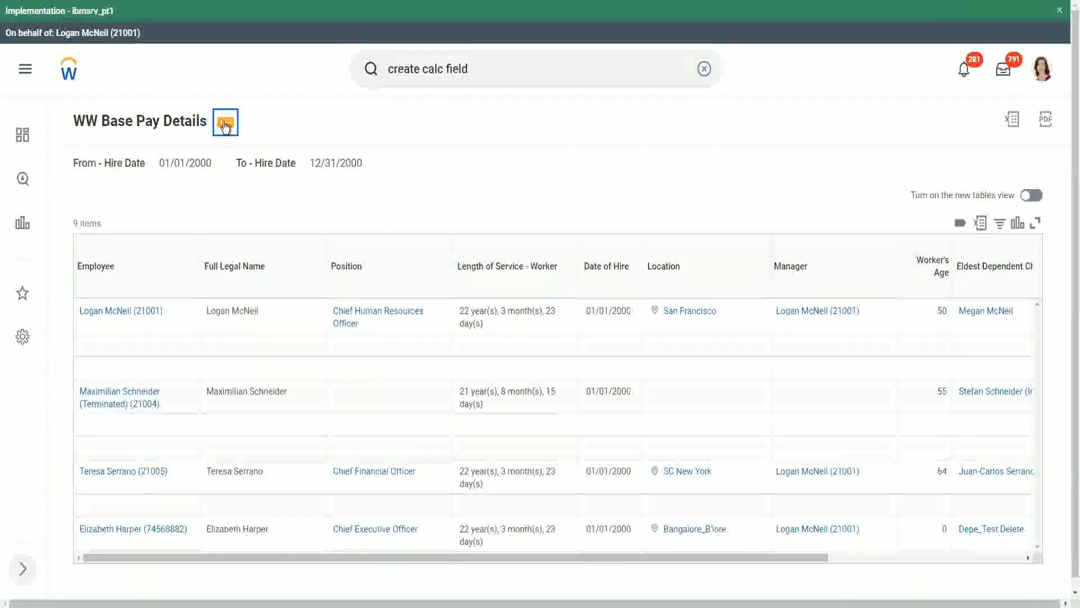
- Open the custom report WW Base Pay Details for editing
click(224, 126)
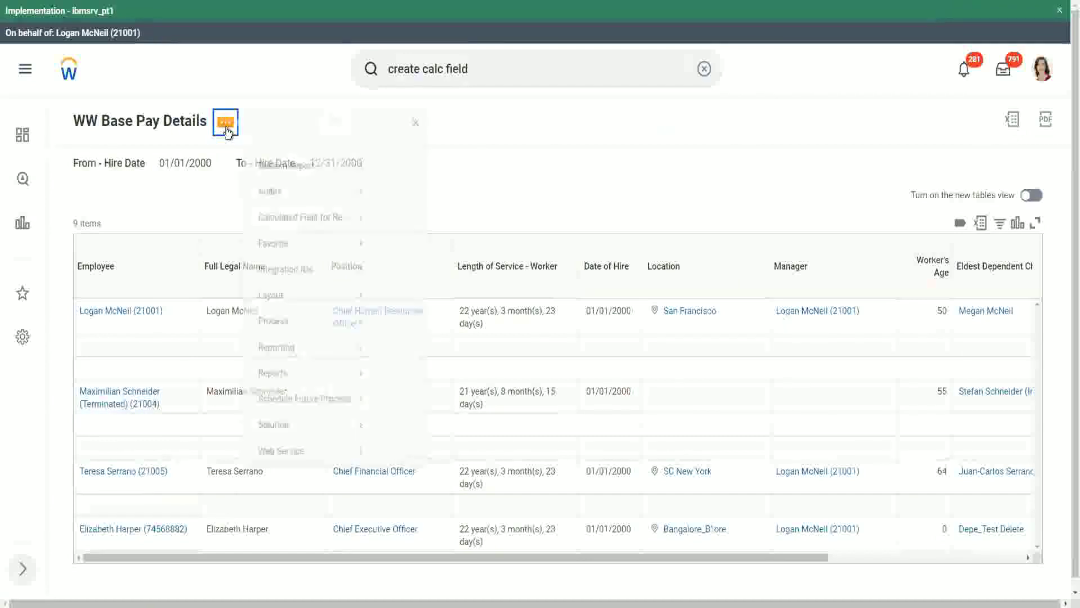
mouse_move(293, 187)
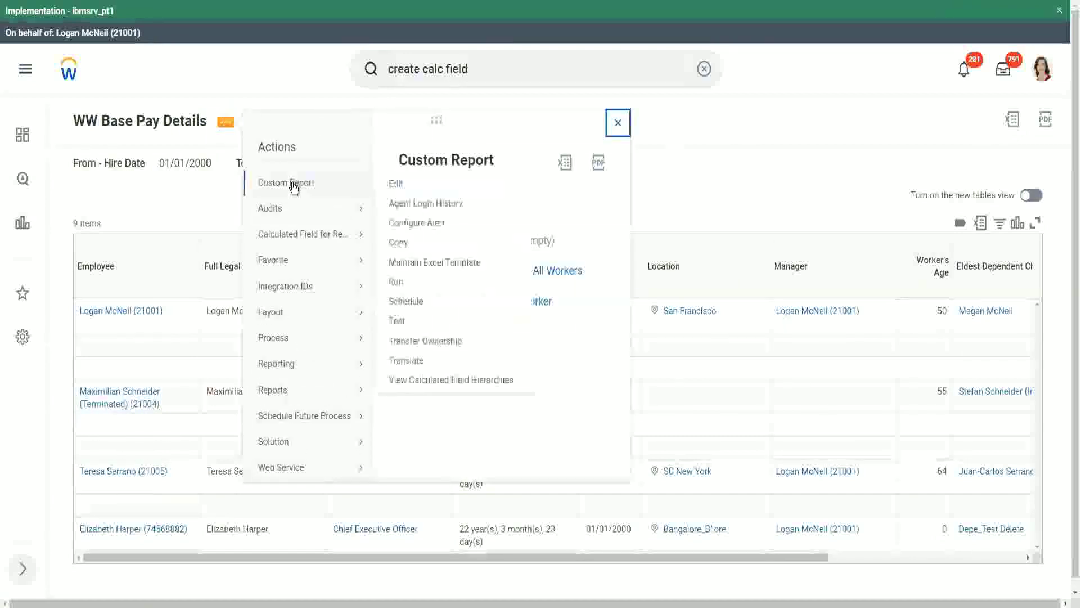
click(397, 185)
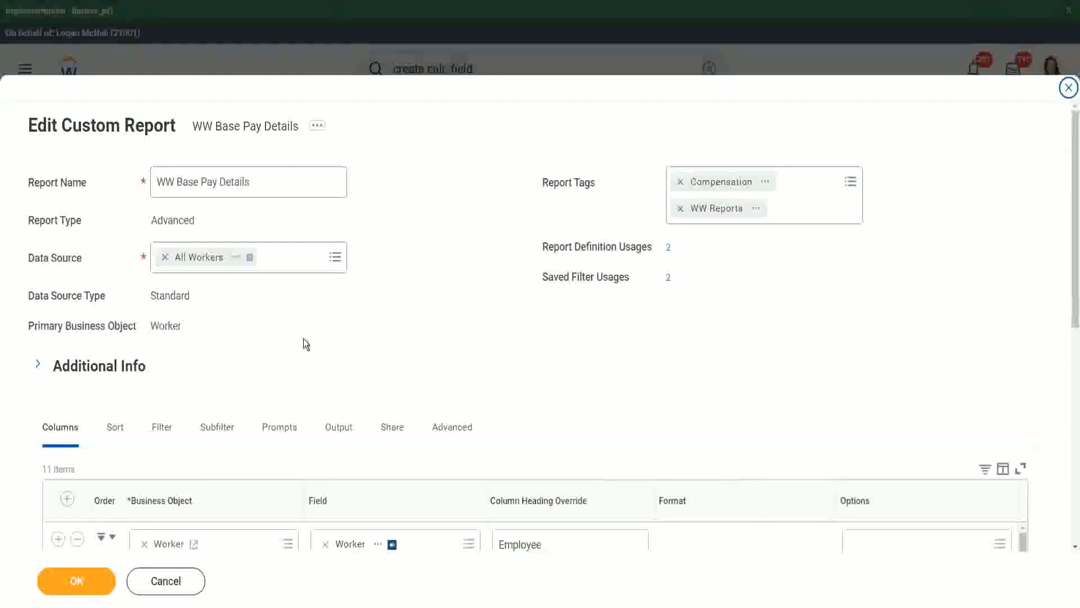
- Add a Worker column below Eldest Dependent Child using the field CF-WW-LRV-Age of the eldest Dependent Child
scroll(303, 338, down, 8)
scroll(299, 292, down, 3)
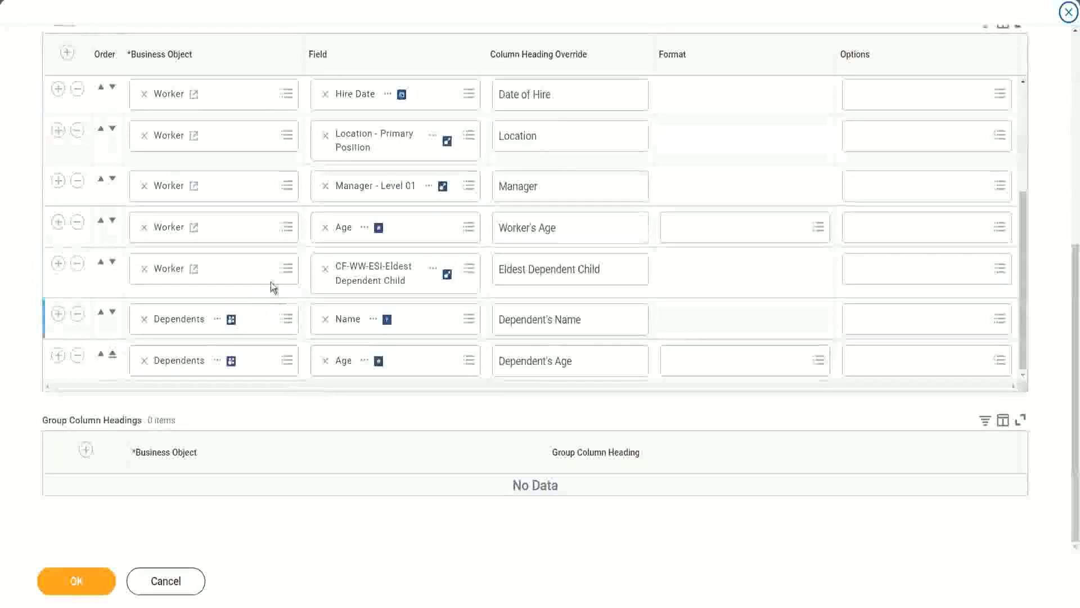
click(58, 264)
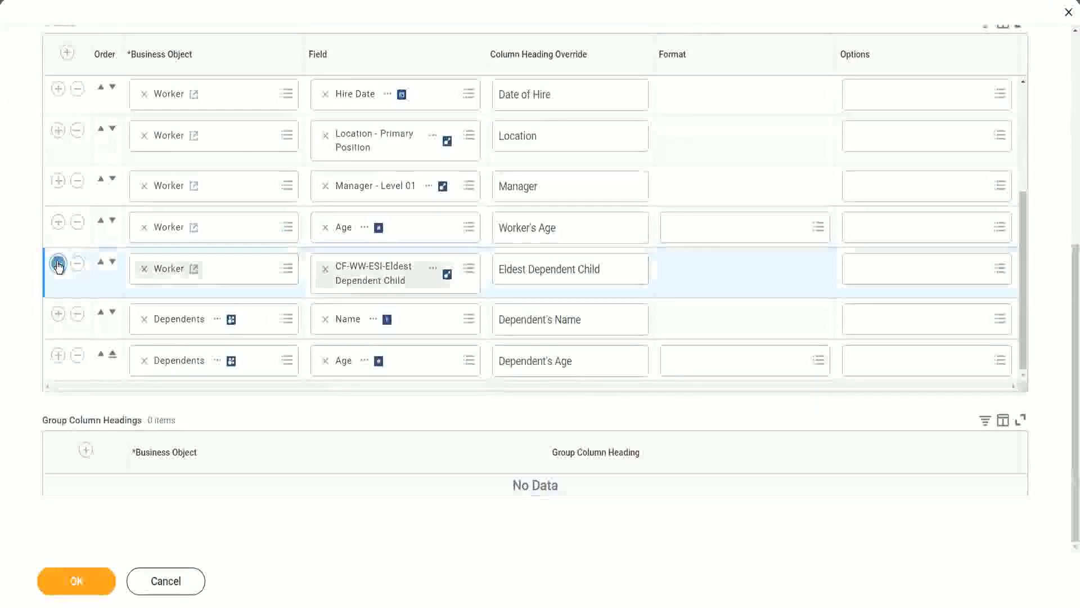
click(353, 328)
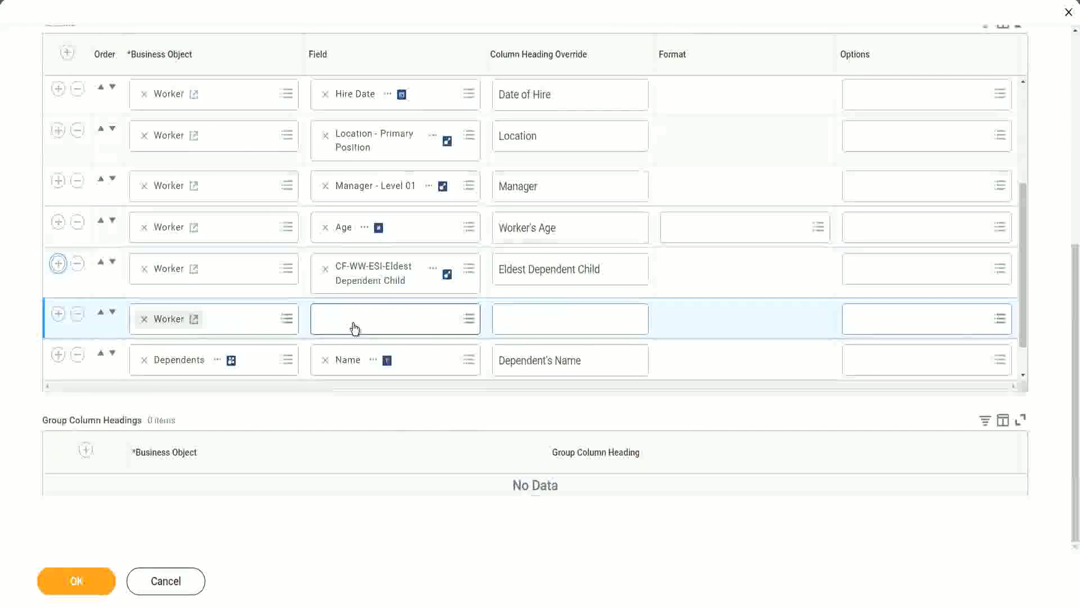
key(ctrl+v)
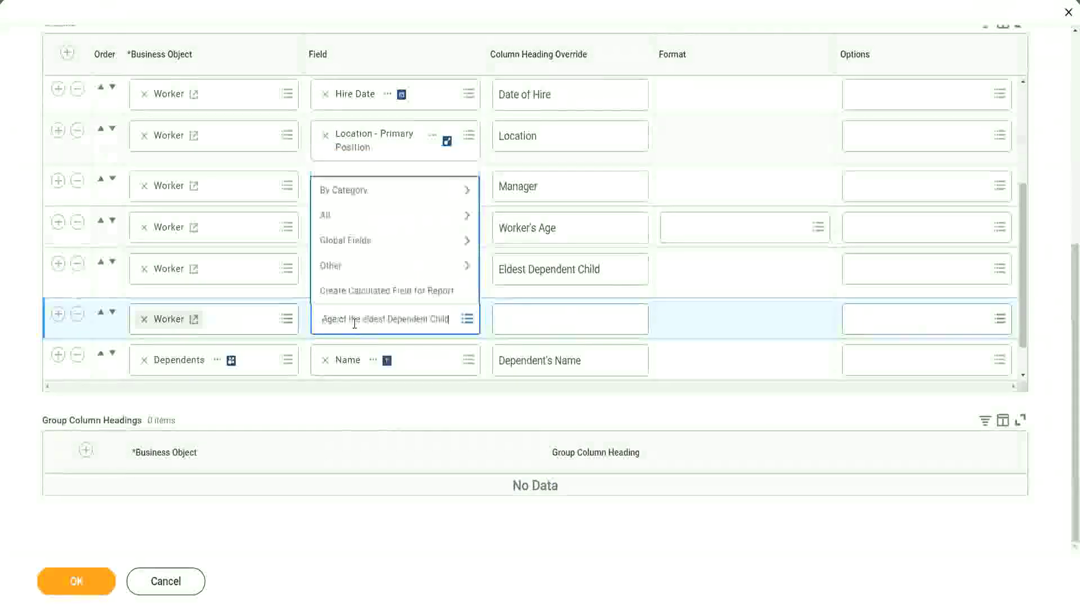
key(Return)
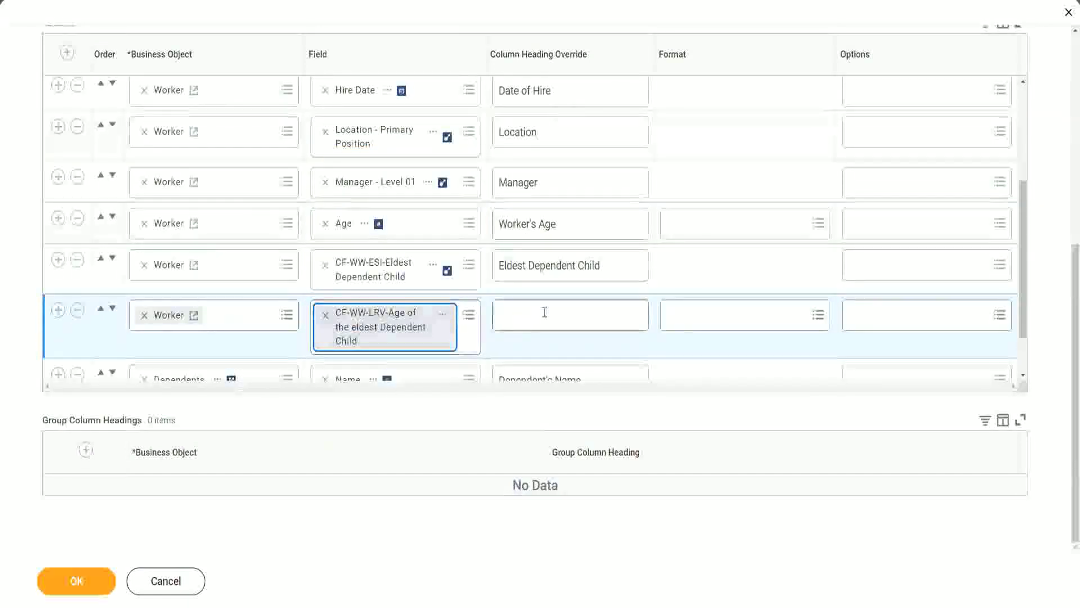
- Set the new column's heading override to "Age of the Eldest Dependent Child" and save the report
click(545, 312)
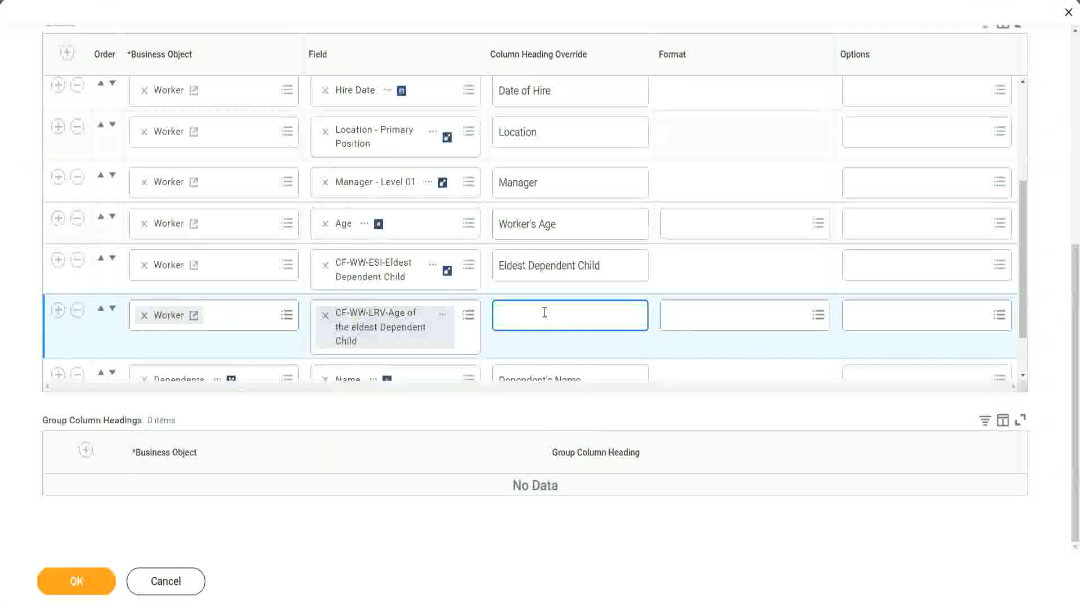
text(Age of the E)
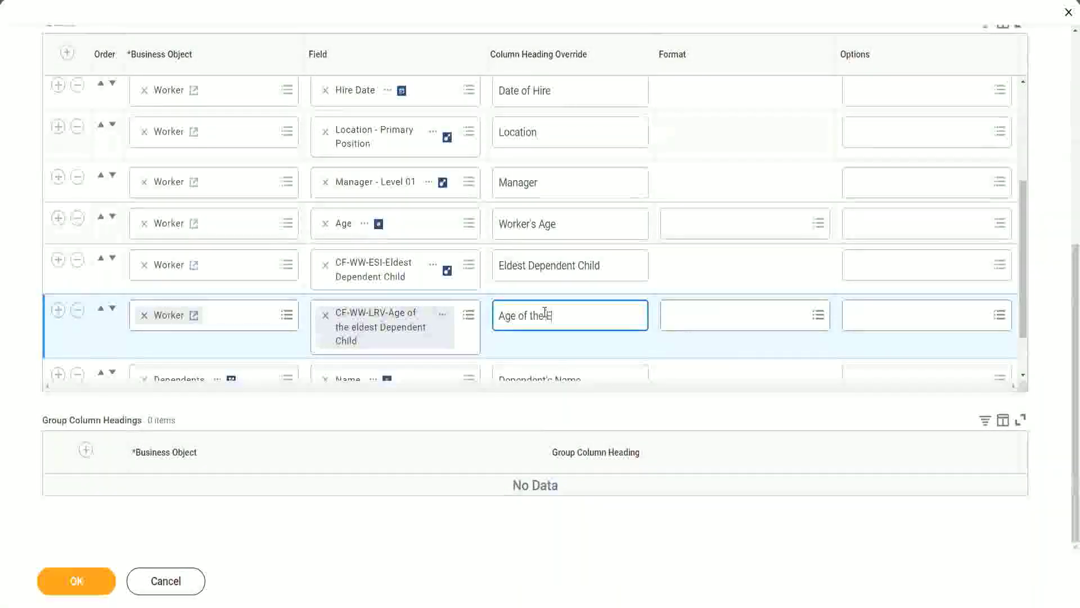
text(ldest De)
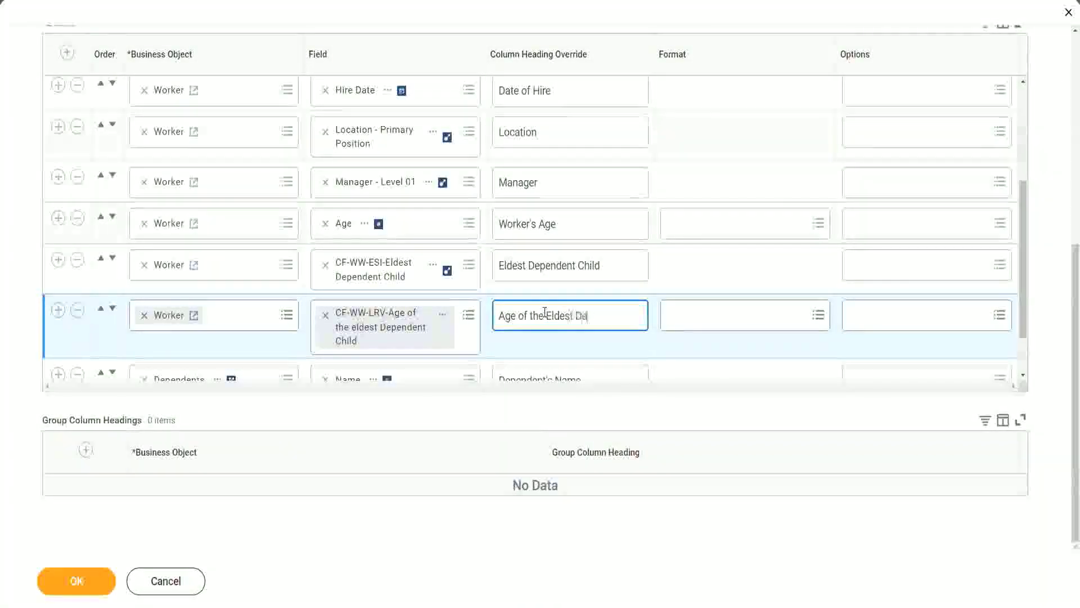
text(pendent Child)
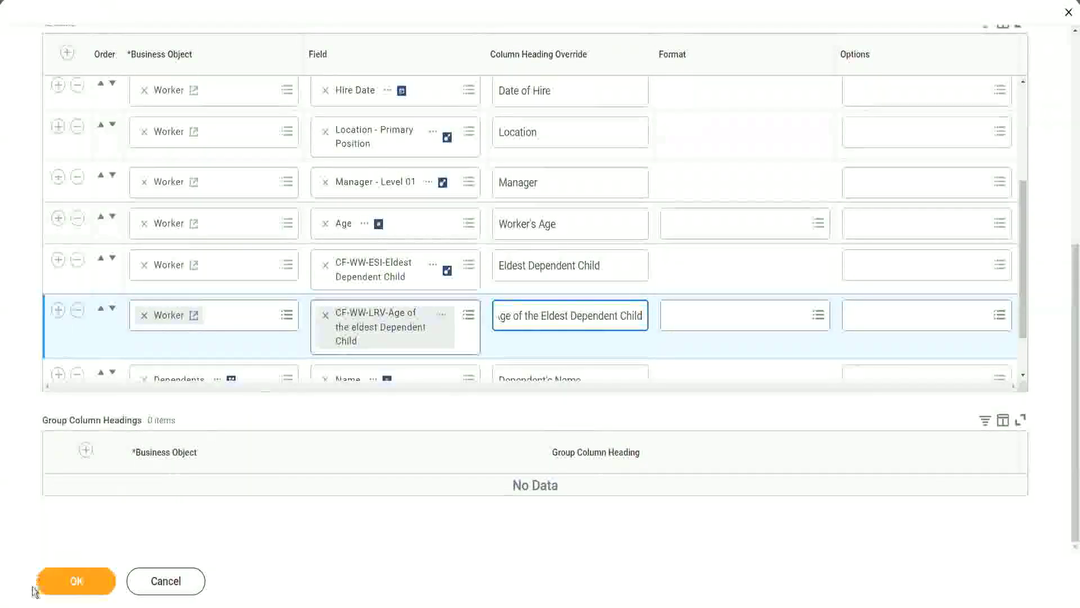
click(75, 580)
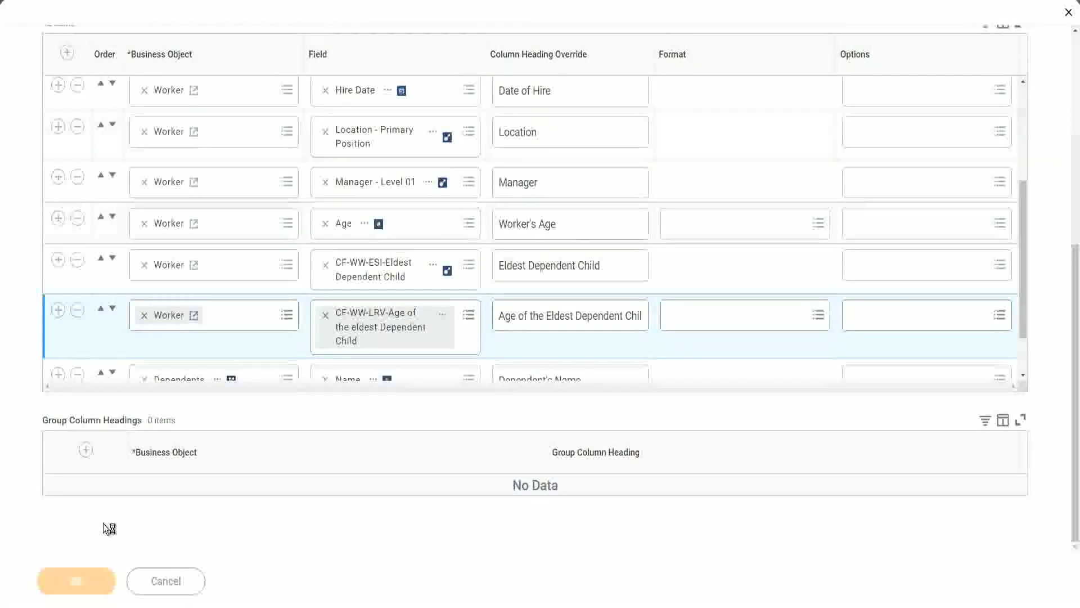
- Run the report and set its hire date prompts from 01/01/2000 to 12/31/2000
click(97, 572)
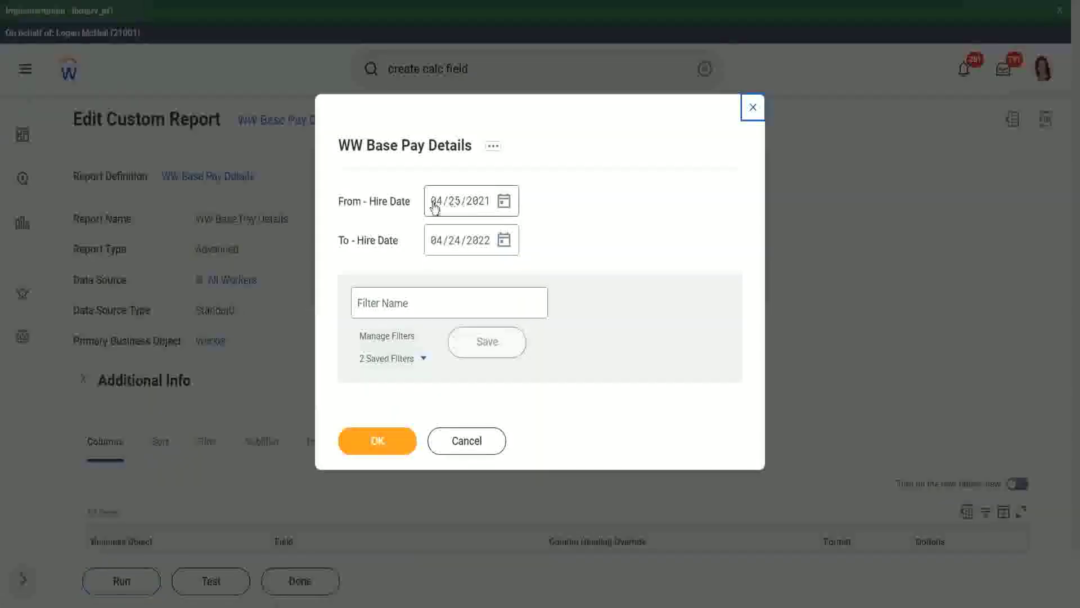
click(435, 208)
text(01/01/20)
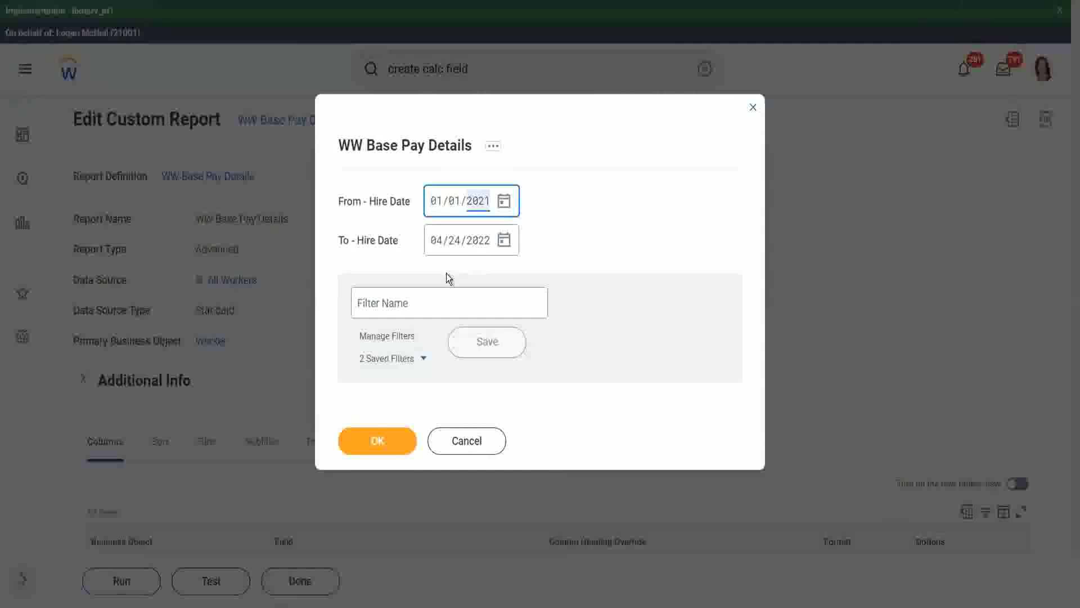
text(00)
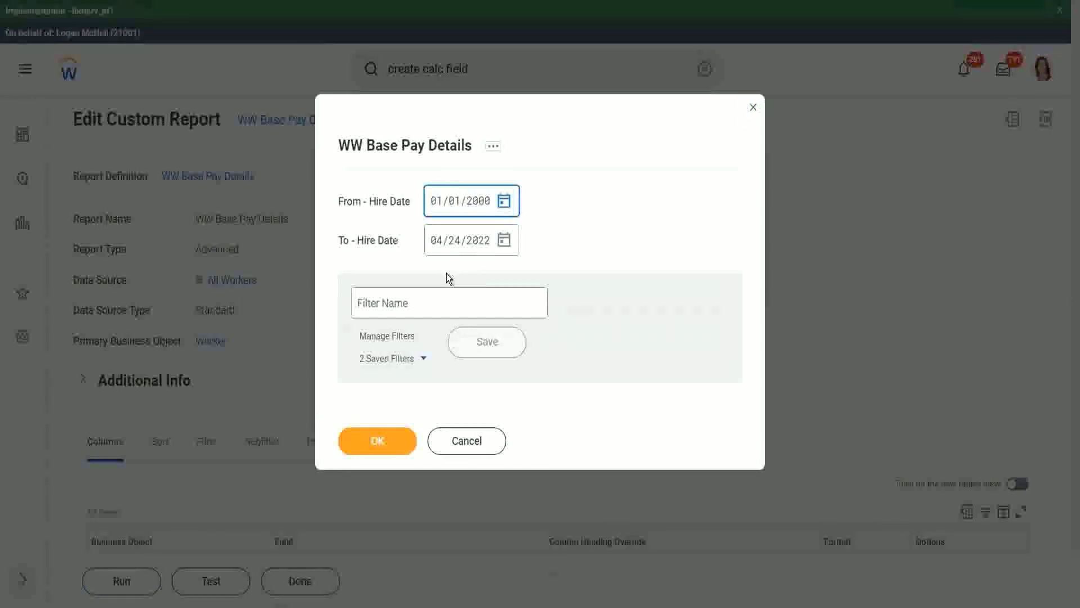
key(Tab)
text(12/31/)
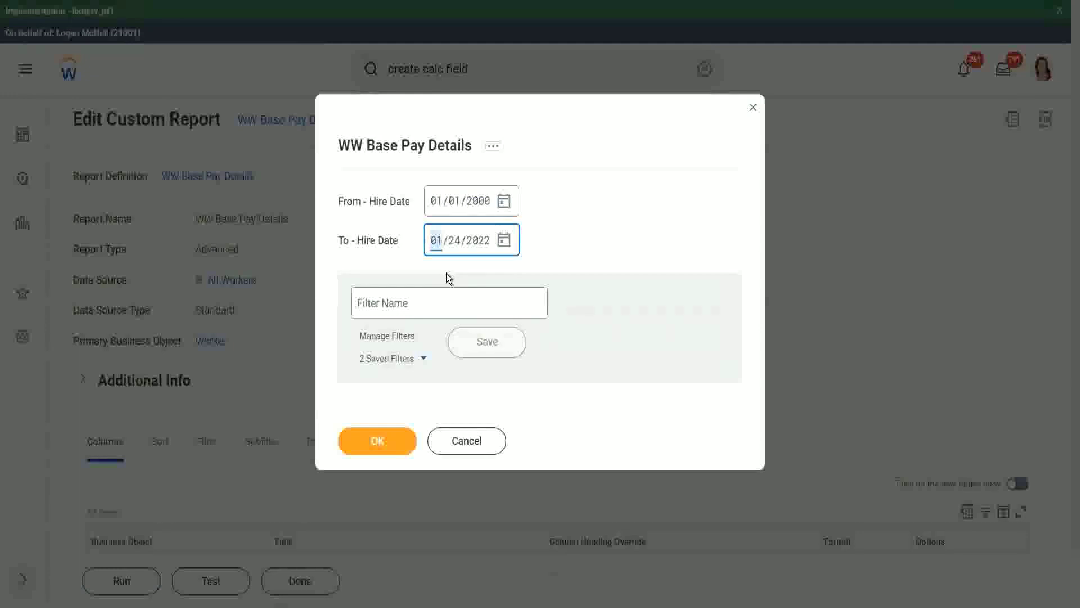
text(2000)
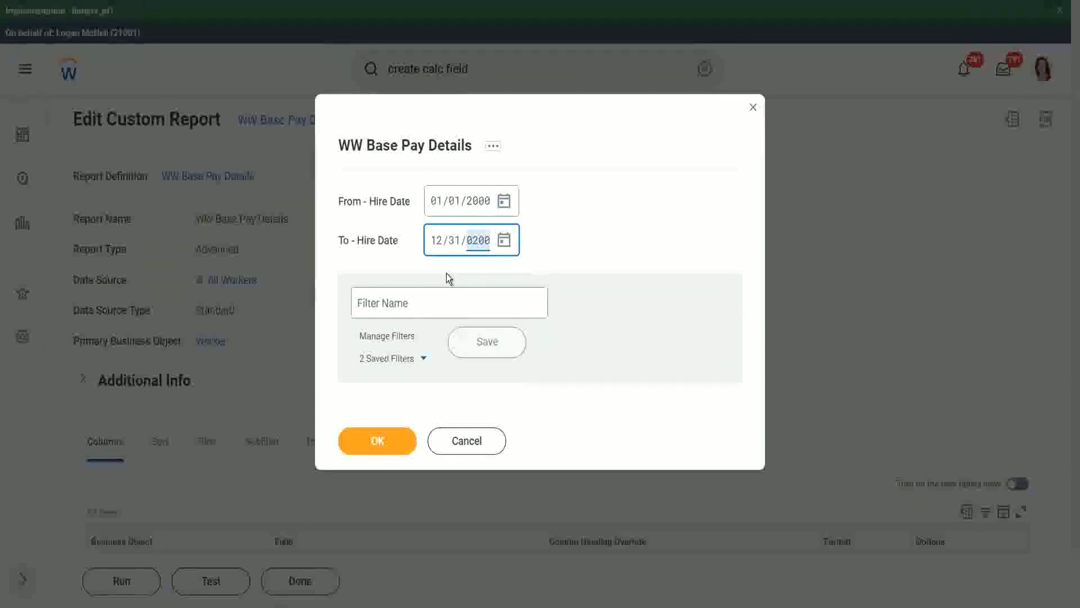
- Save the hire date prompt values as a filter named 2000 and run the WW Base Pay Details report
click(415, 301)
text(2000)
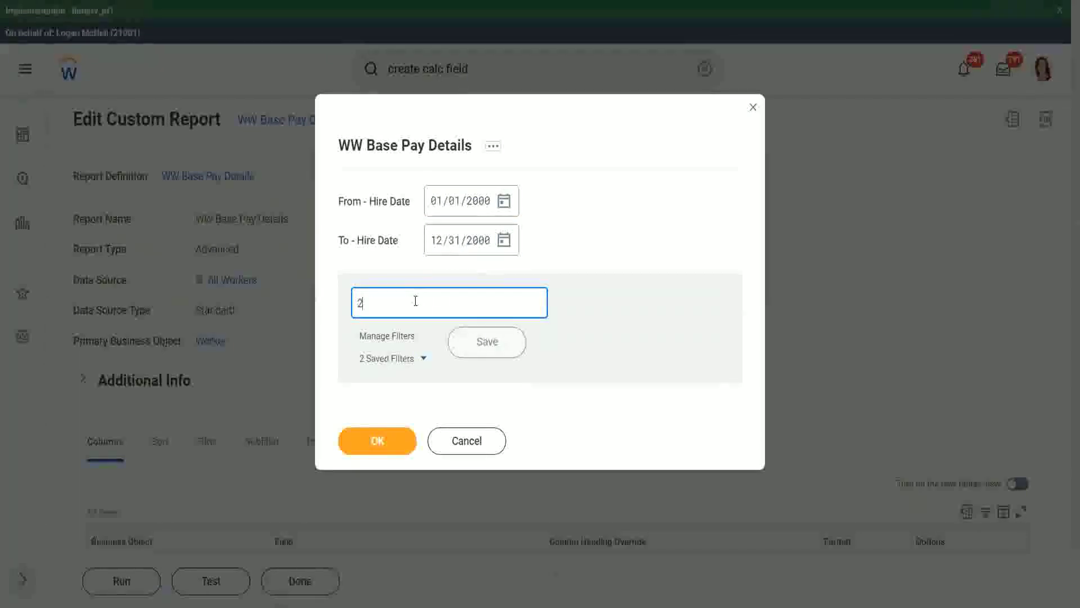
click(480, 336)
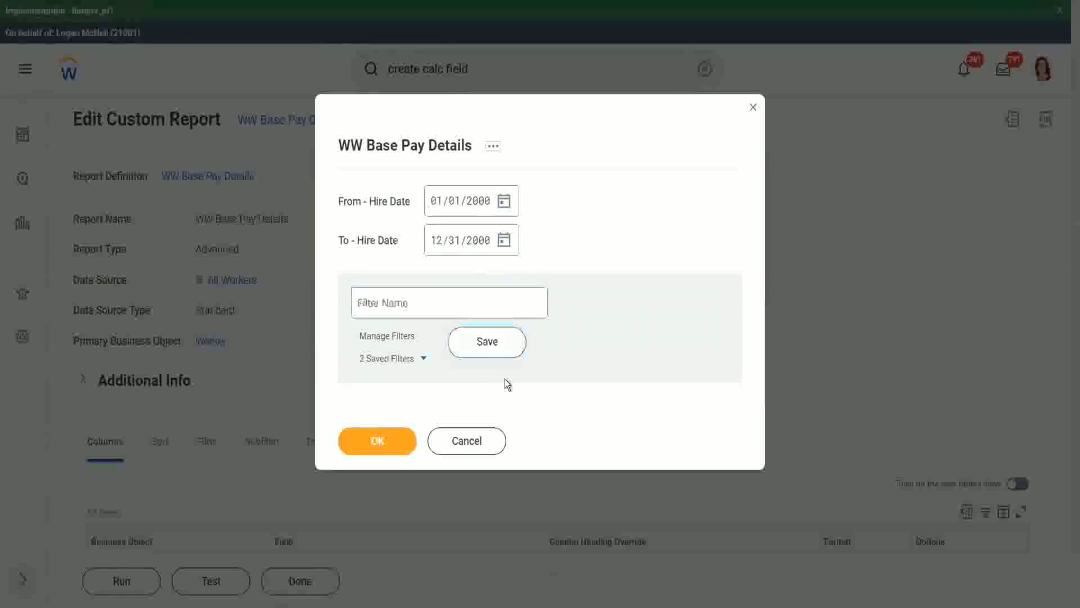
click(373, 444)
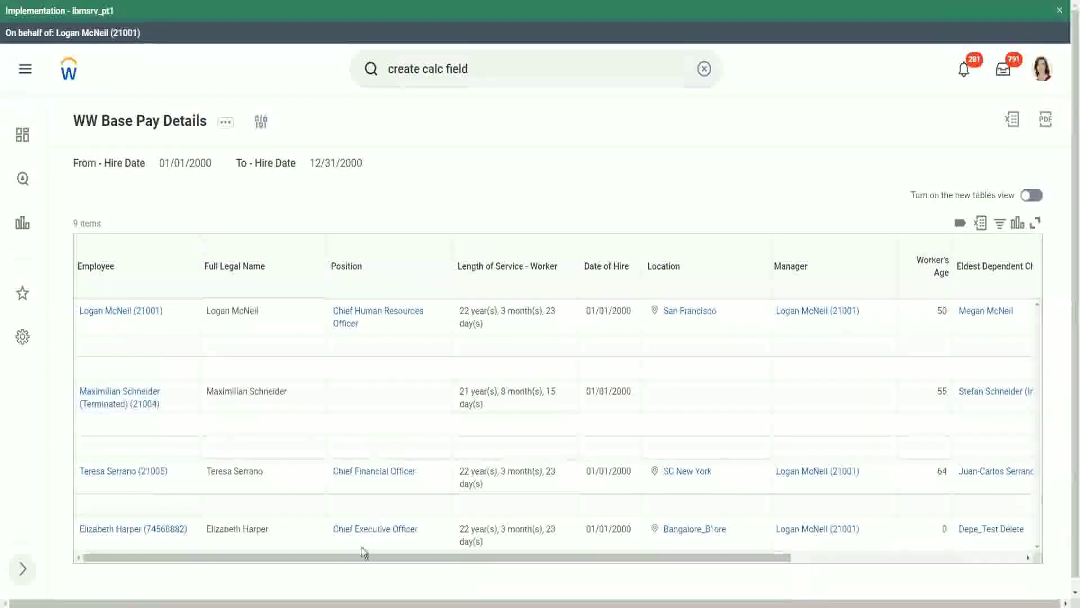
- Compare each Age of the Eldest Dependent Child value with the matching dependent's age in the report output
drag(357, 557, 659, 580)
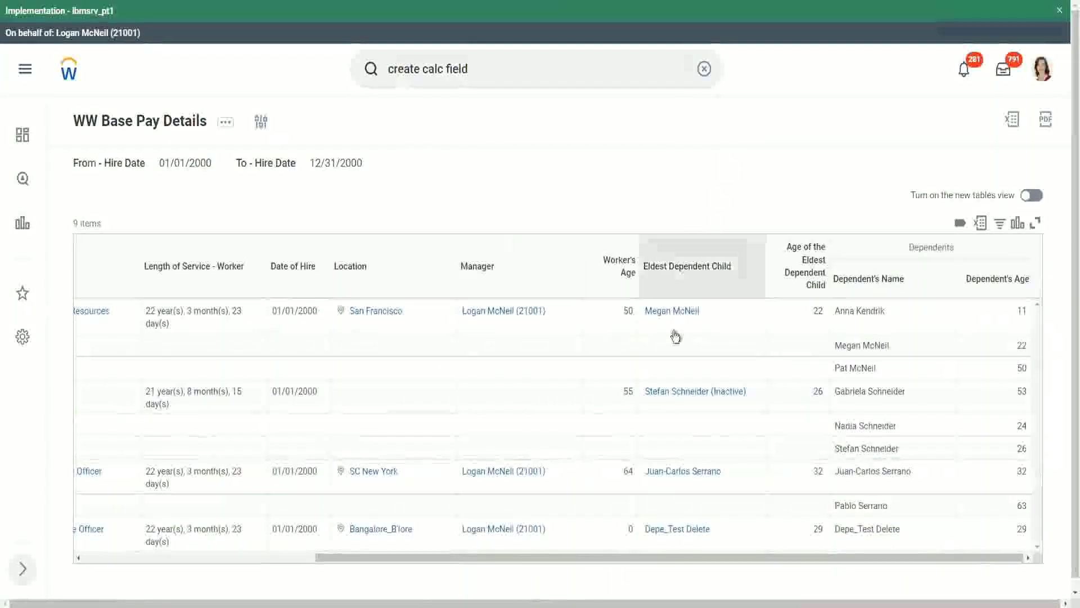
double_click(817, 310)
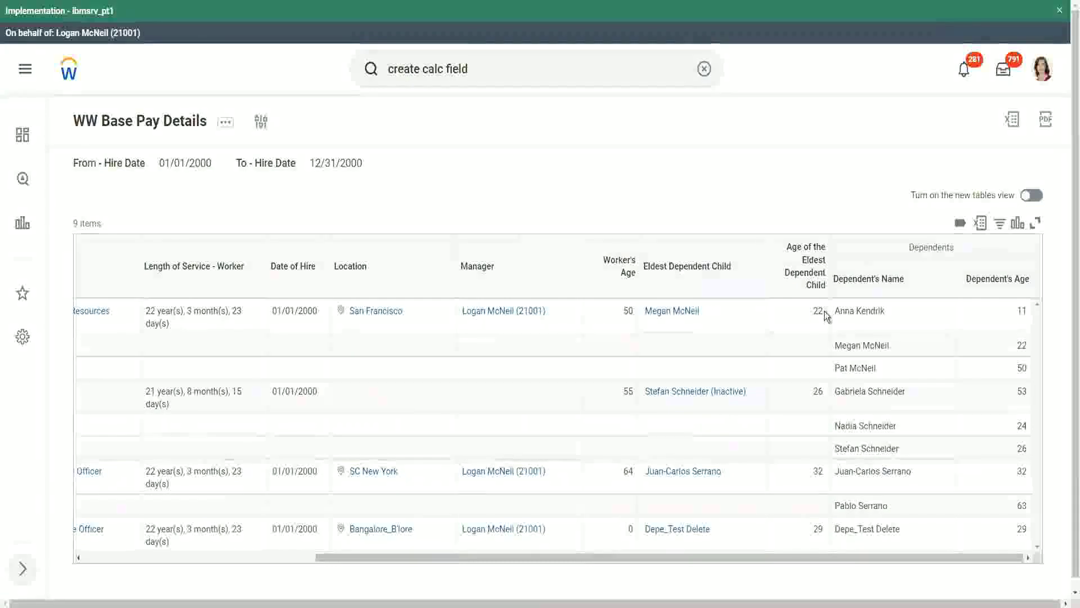
double_click(1021, 346)
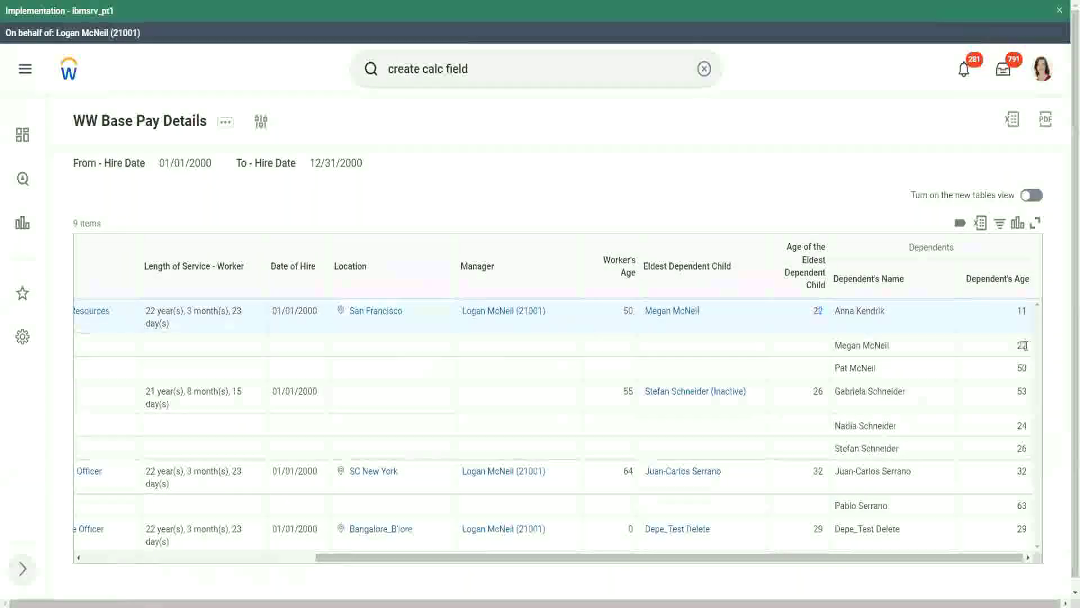
double_click(817, 310)
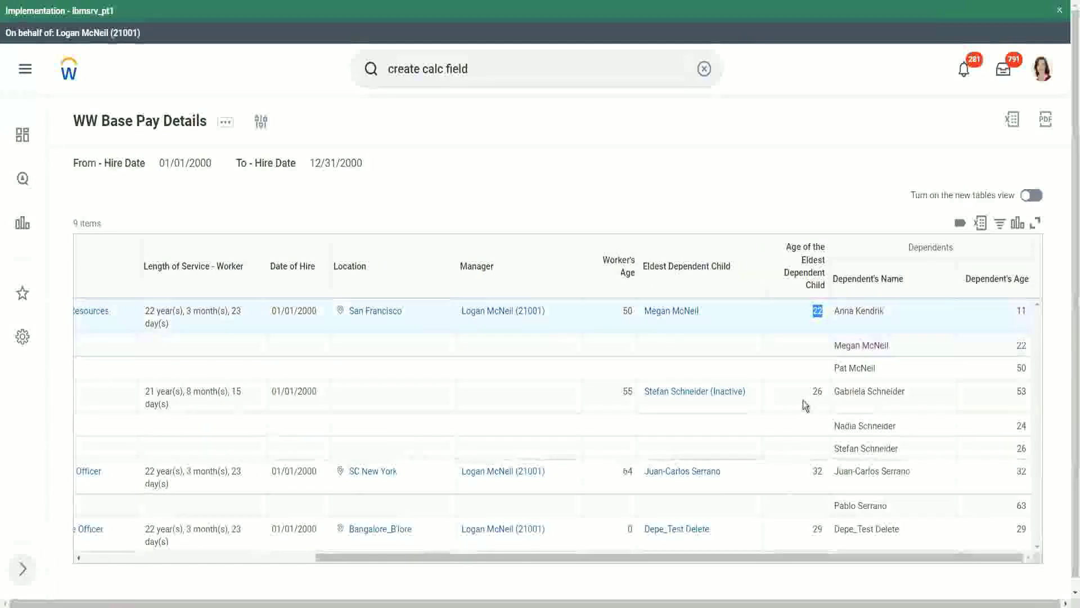
double_click(817, 392)
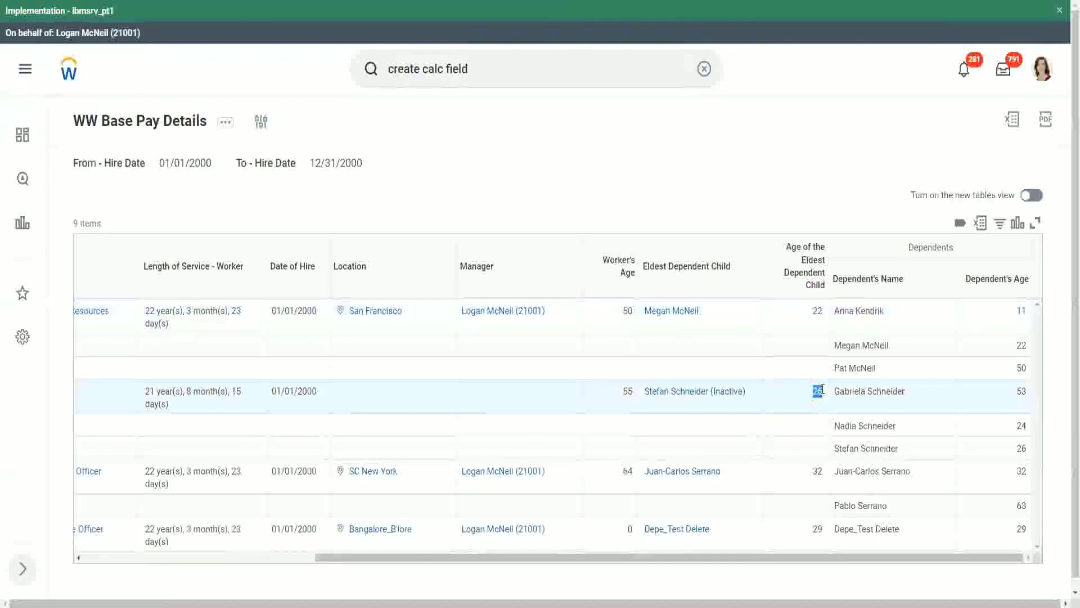
double_click(816, 473)
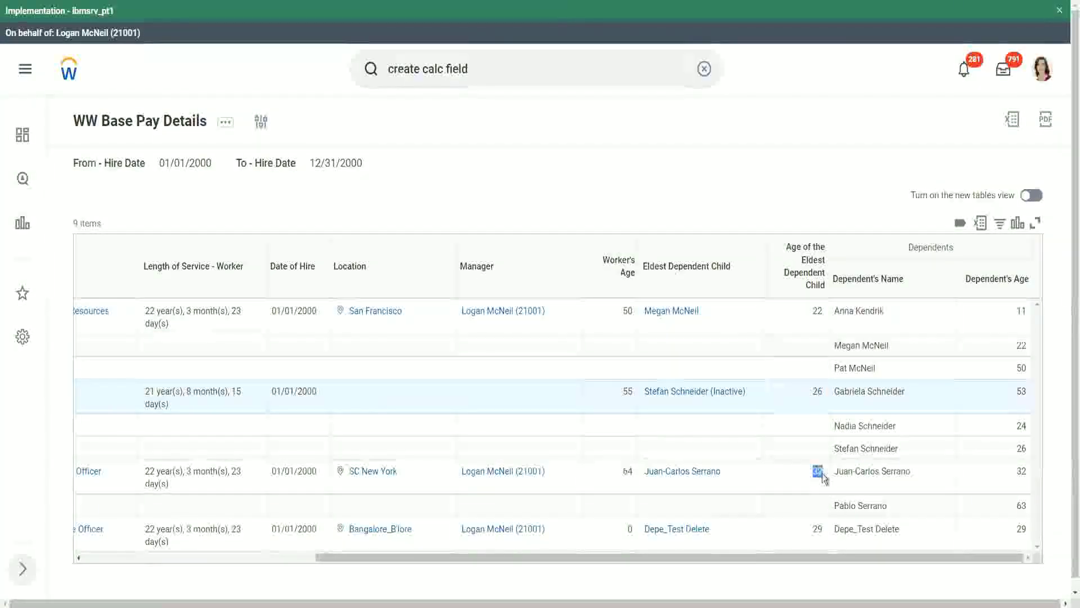
double_click(1022, 471)
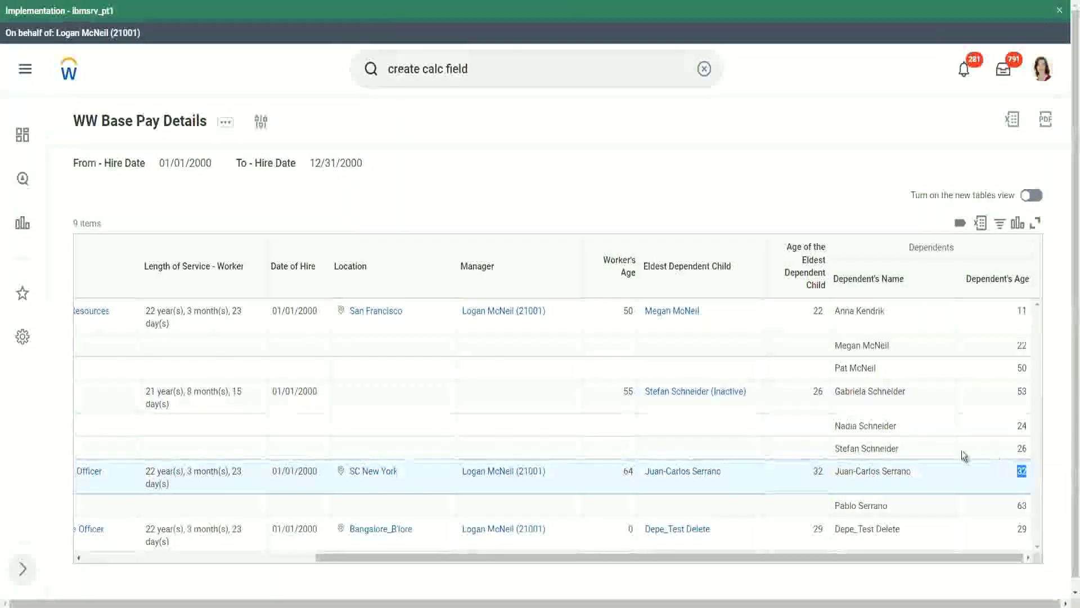
double_click(818, 529)
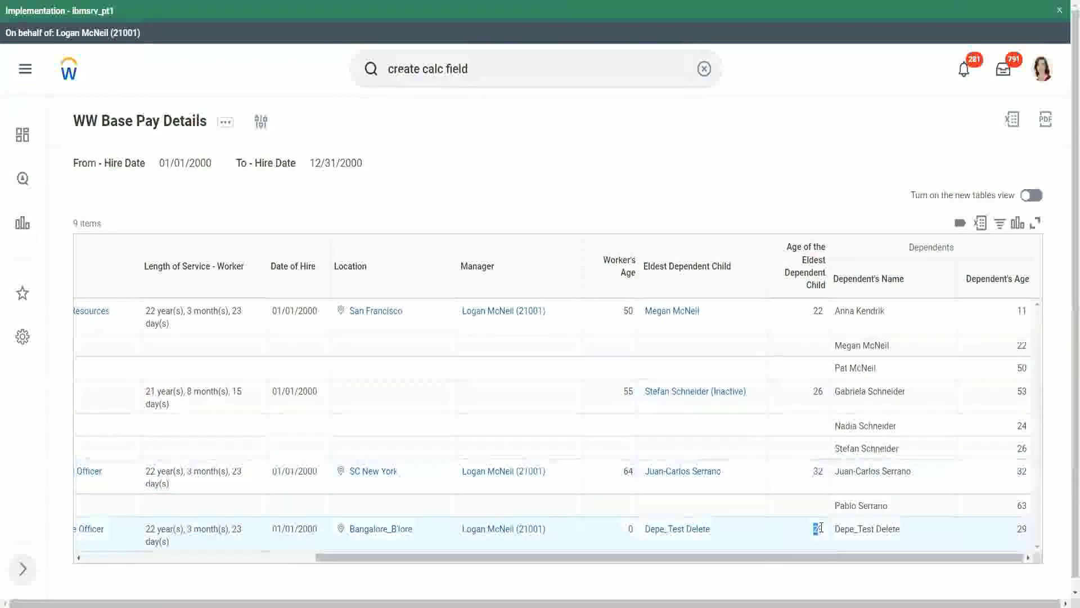
double_click(1022, 528)
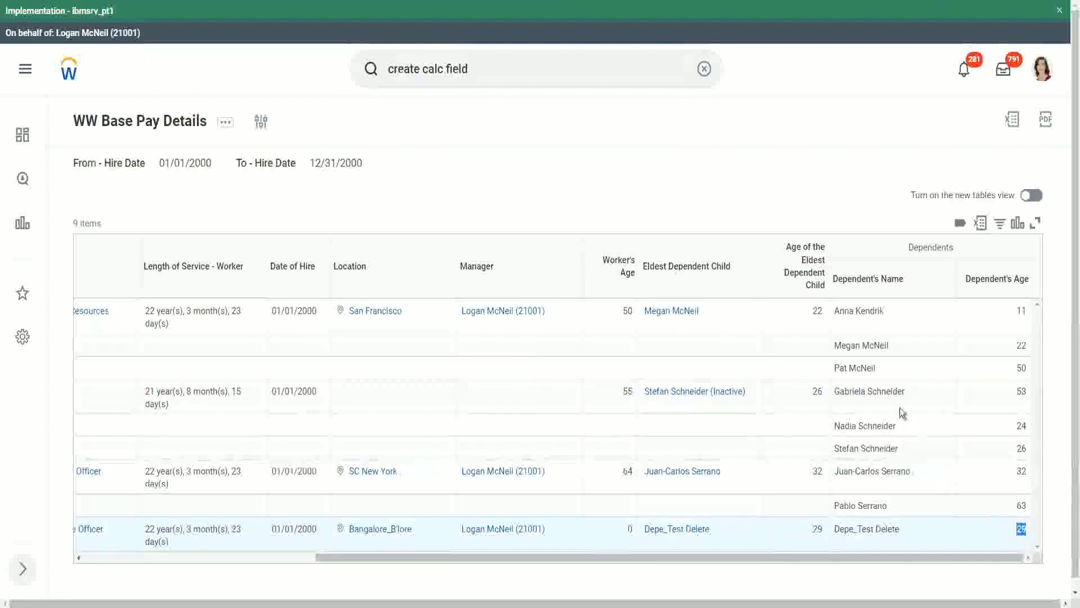
click(813, 173)
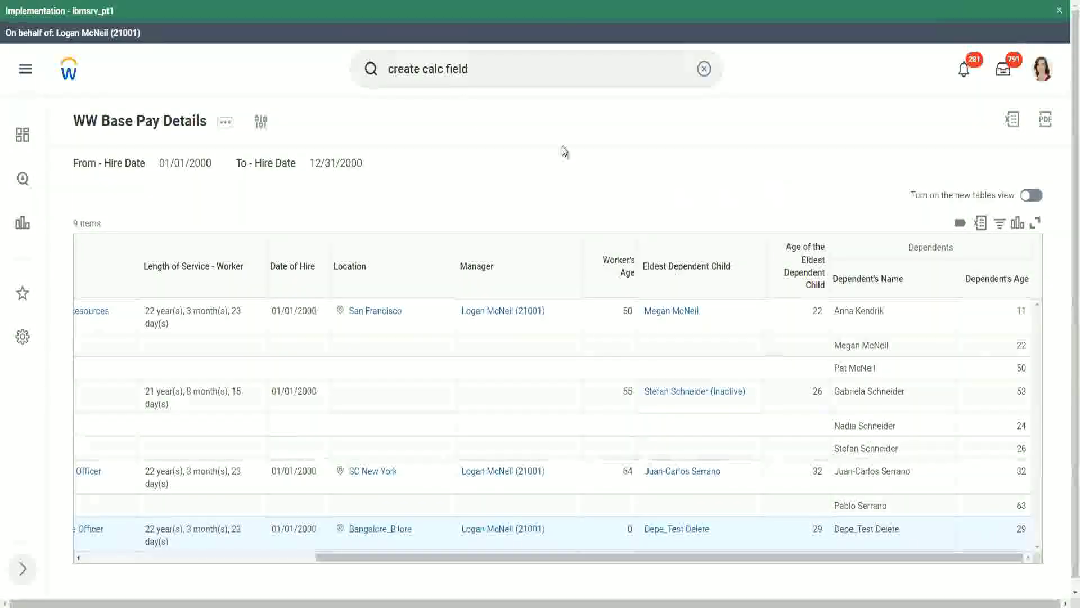
- Open the WW Base Pay Details custom report for editing from its output
click(227, 126)
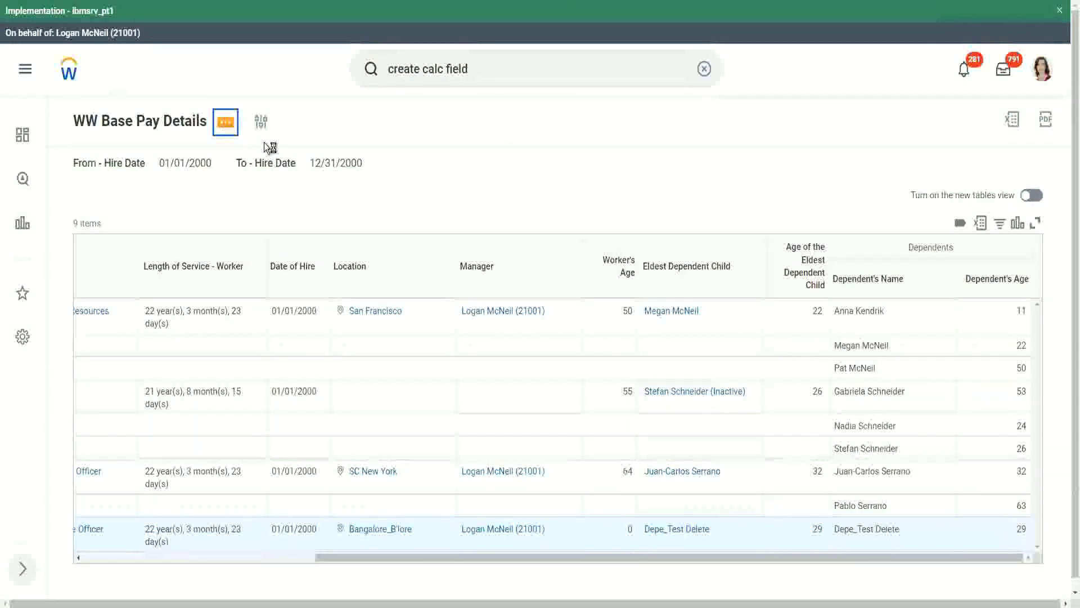
mouse_move(327, 187)
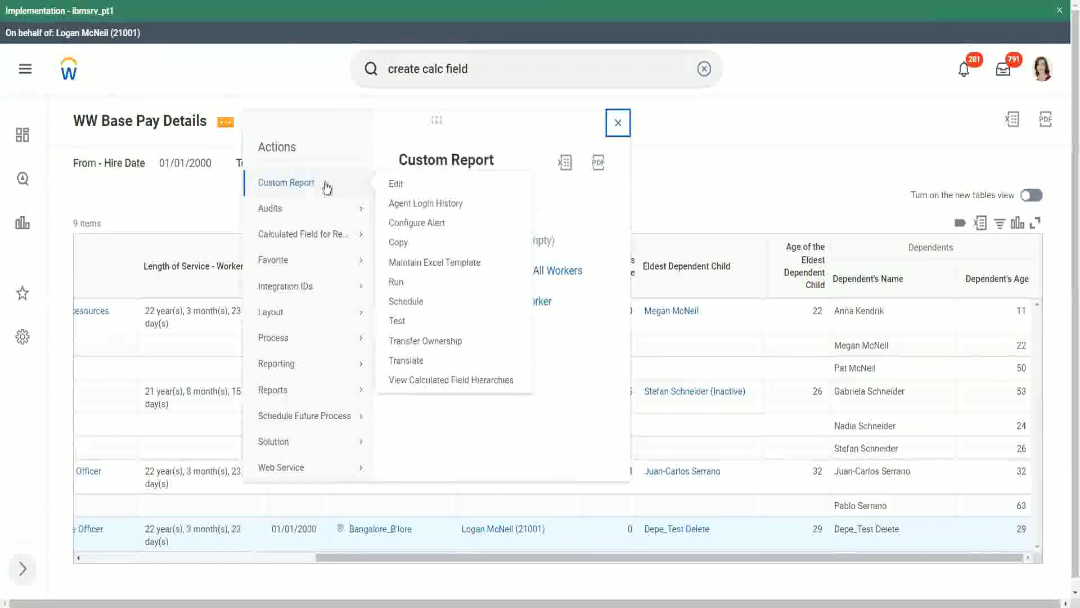
click(398, 186)
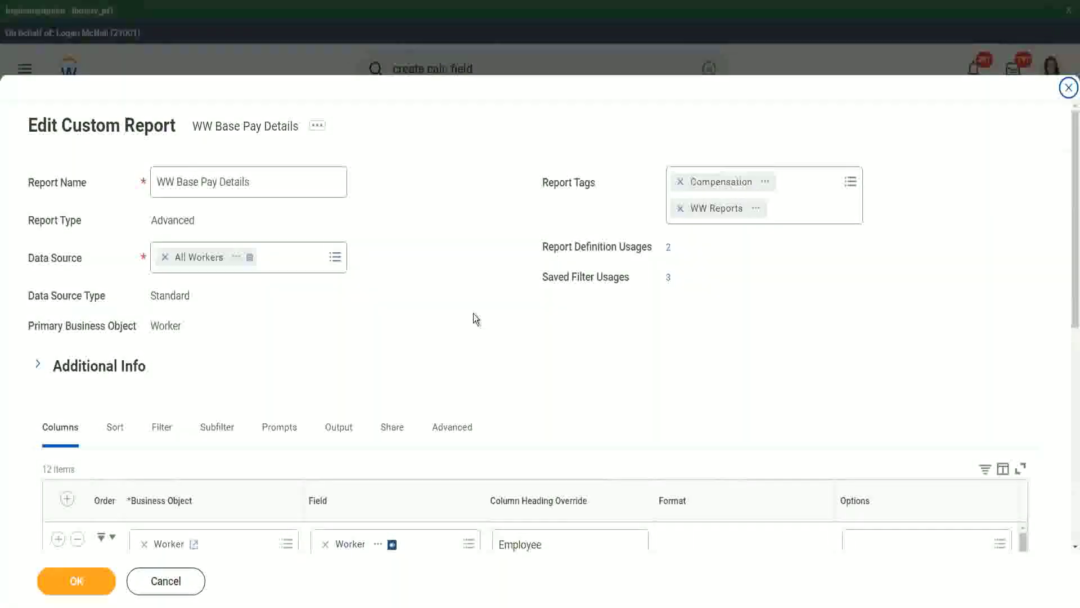
- Add an instance filter condition below the Eldest Dependent Child condition, using the field CF-WW-LRV-Age of the eldest Dependent Child
scroll(491, 287, down, 3)
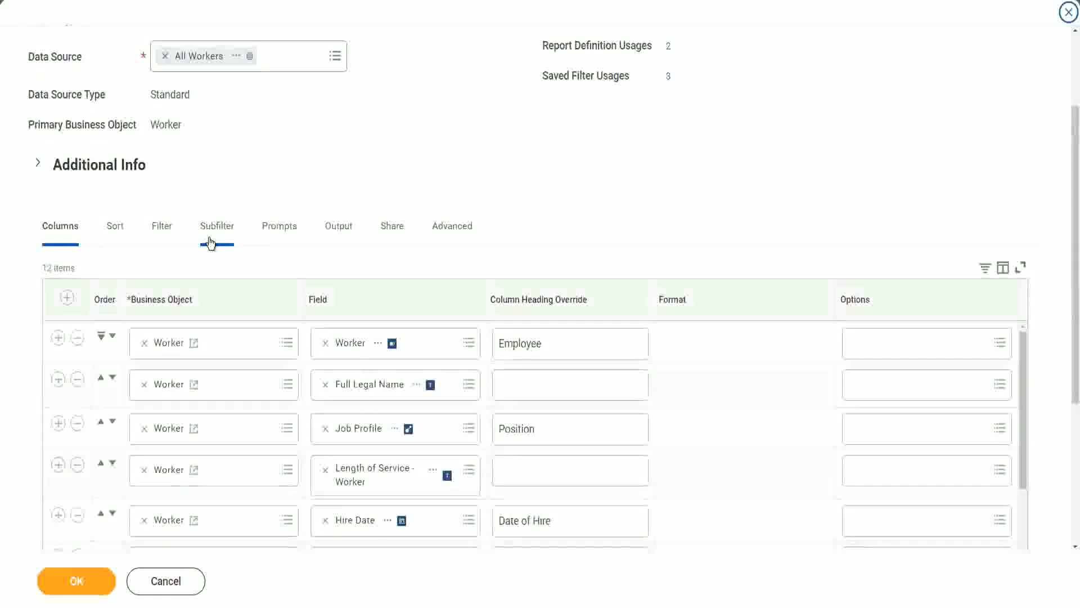
click(162, 226)
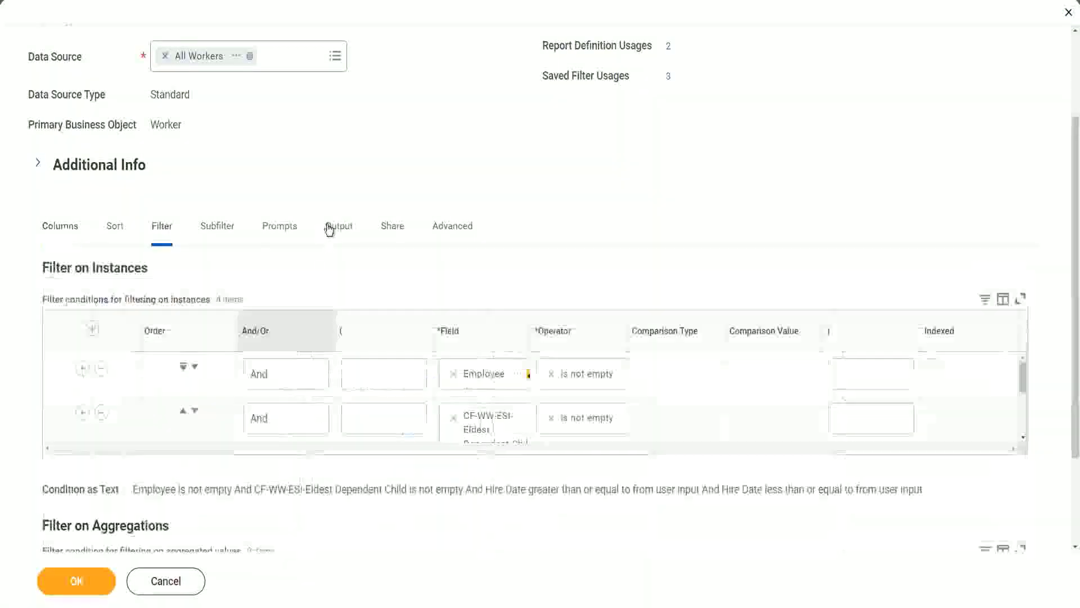
click(58, 413)
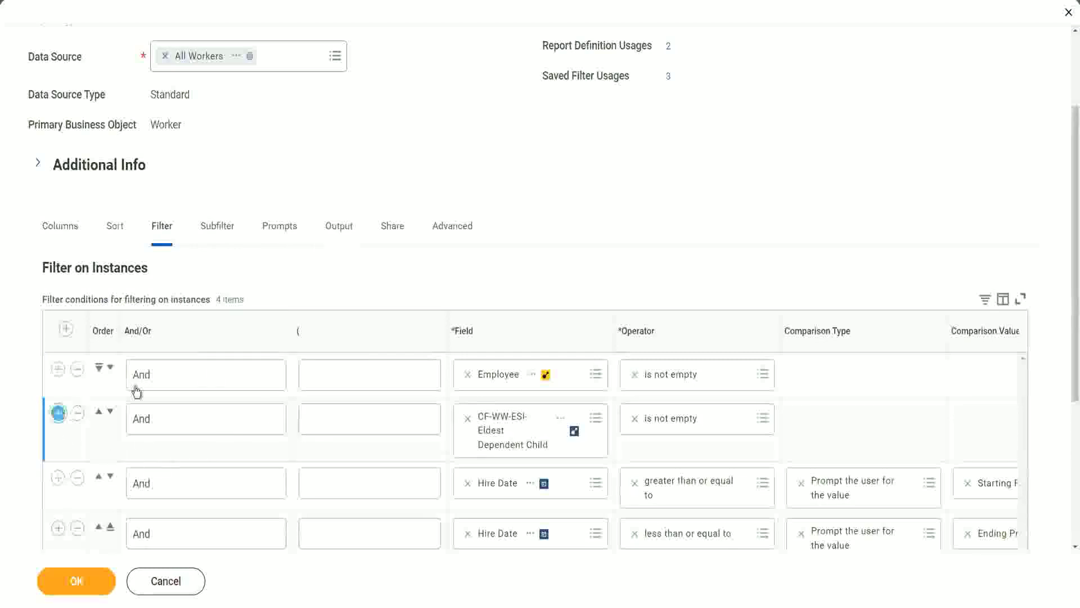
click(505, 482)
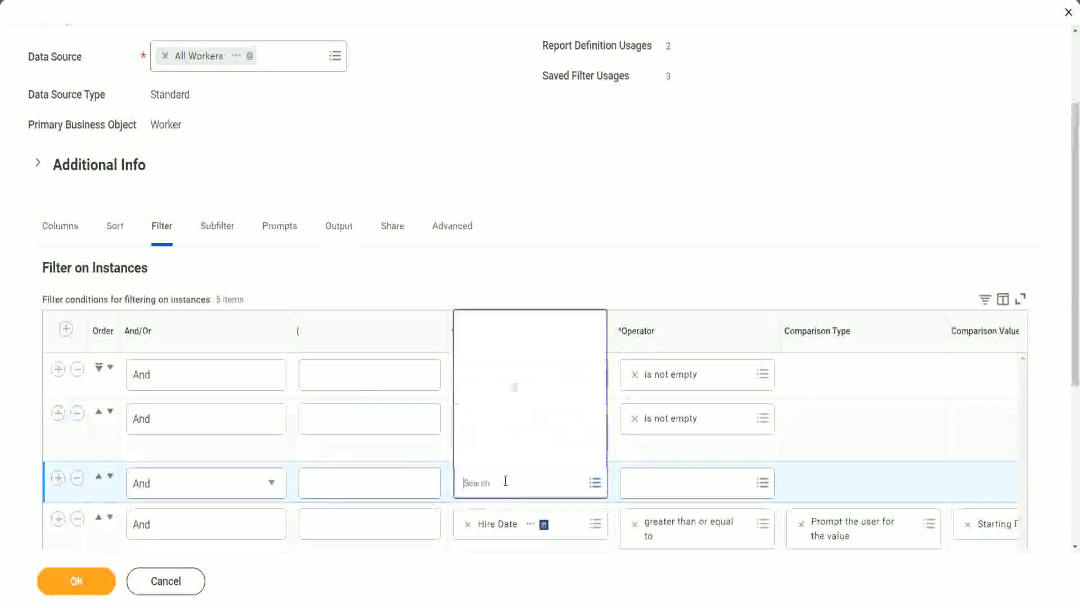
click(528, 327)
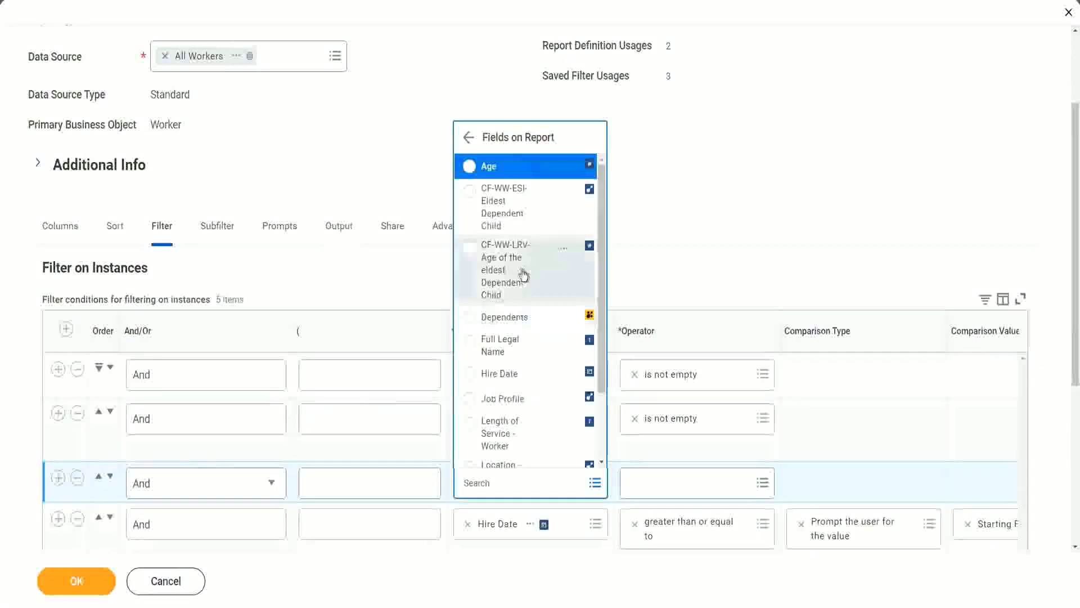
click(488, 266)
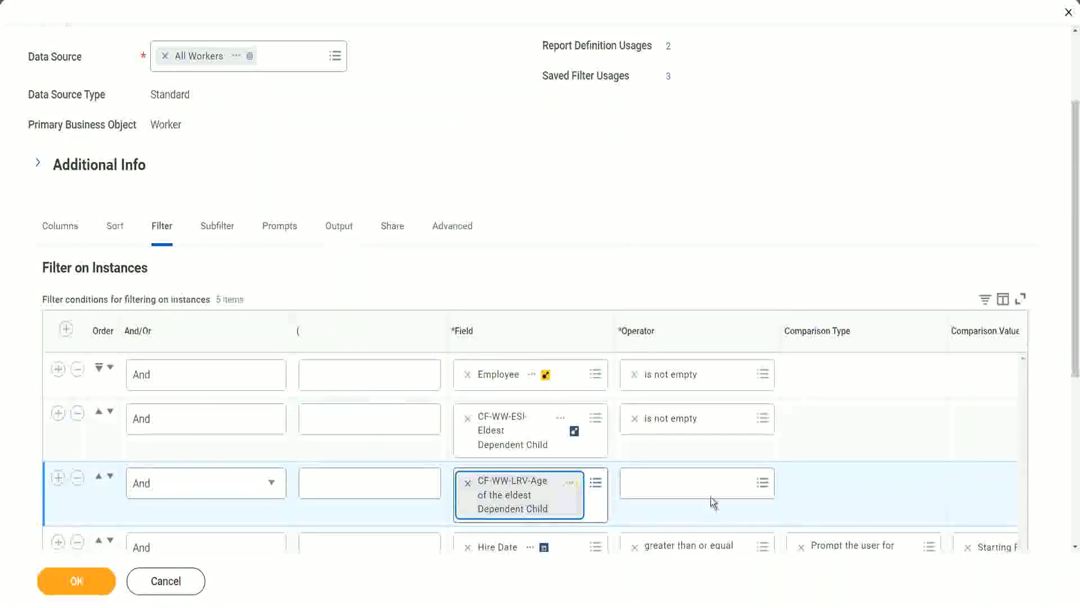
- Set the new filter condition to less than or equal to 30 and save the report
click(701, 481)
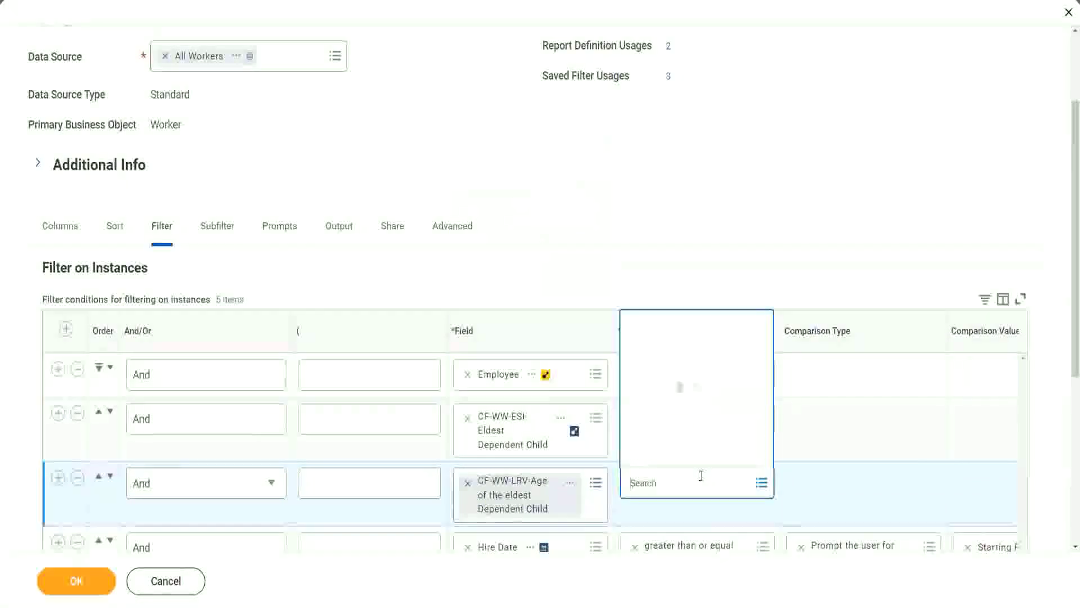
click(689, 430)
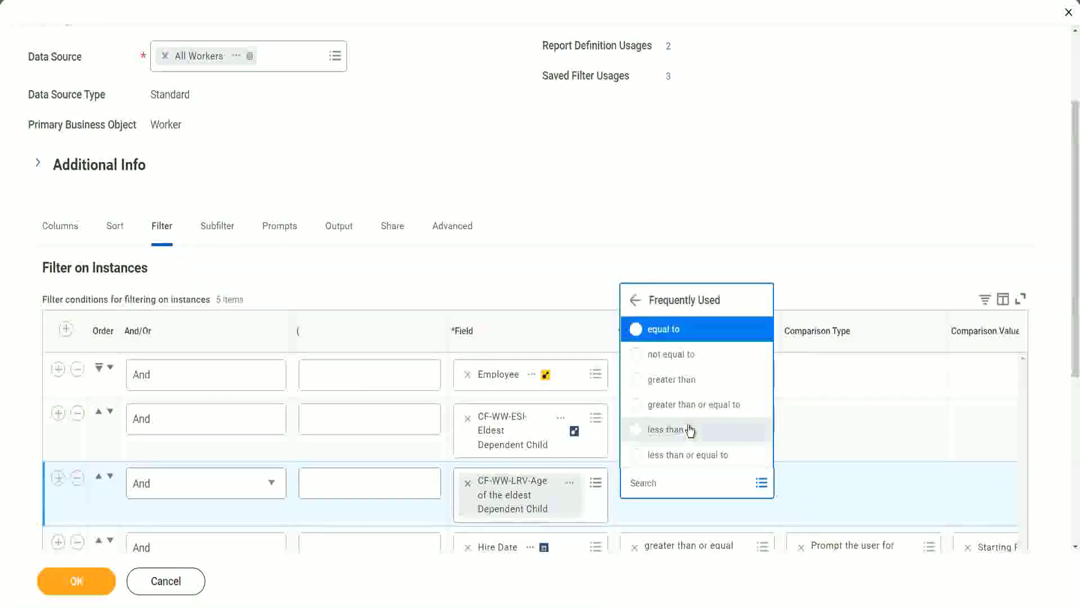
click(695, 456)
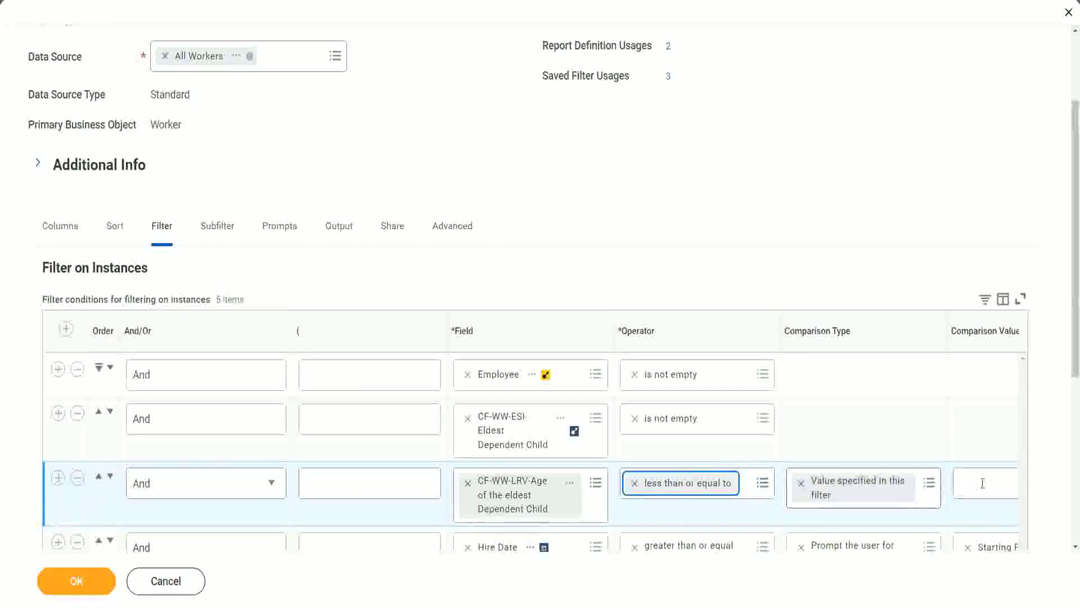
scroll(577, 516, down, 2)
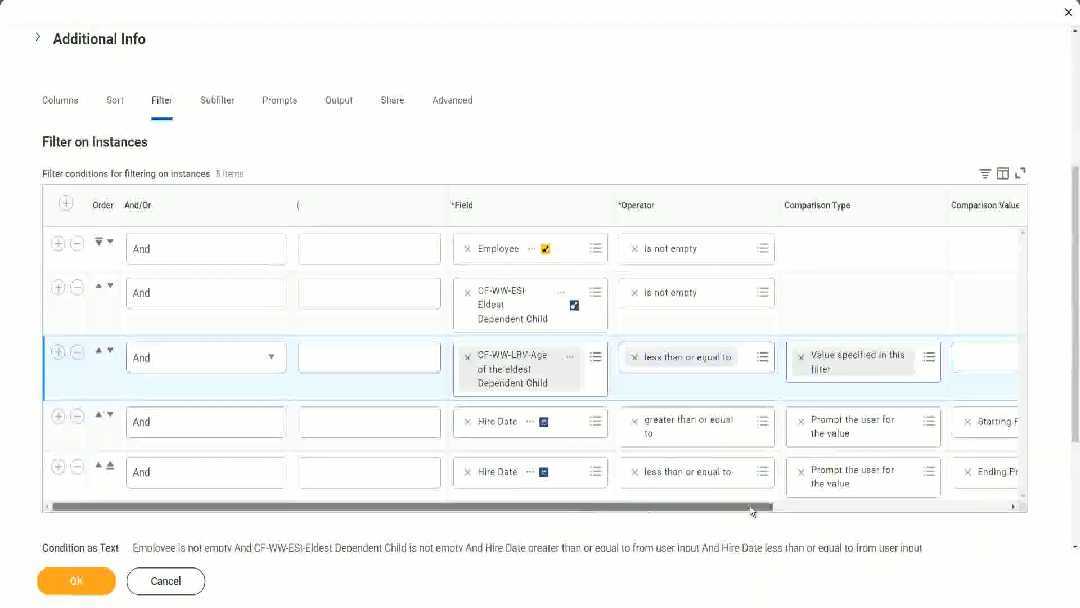
scroll(751, 505, right, 5)
click(794, 356)
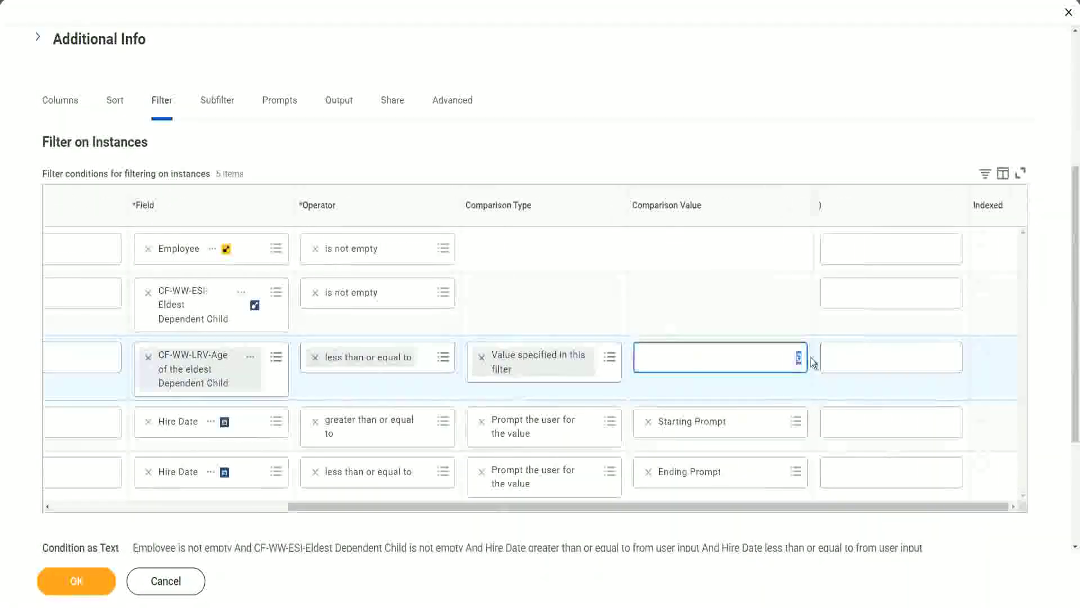
text(30)
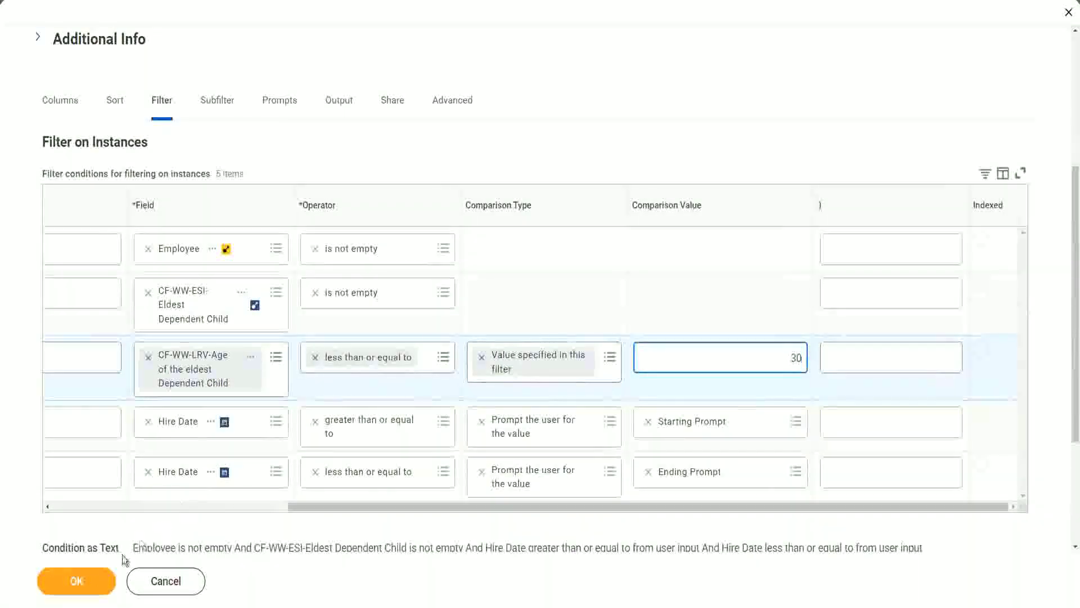
click(76, 596)
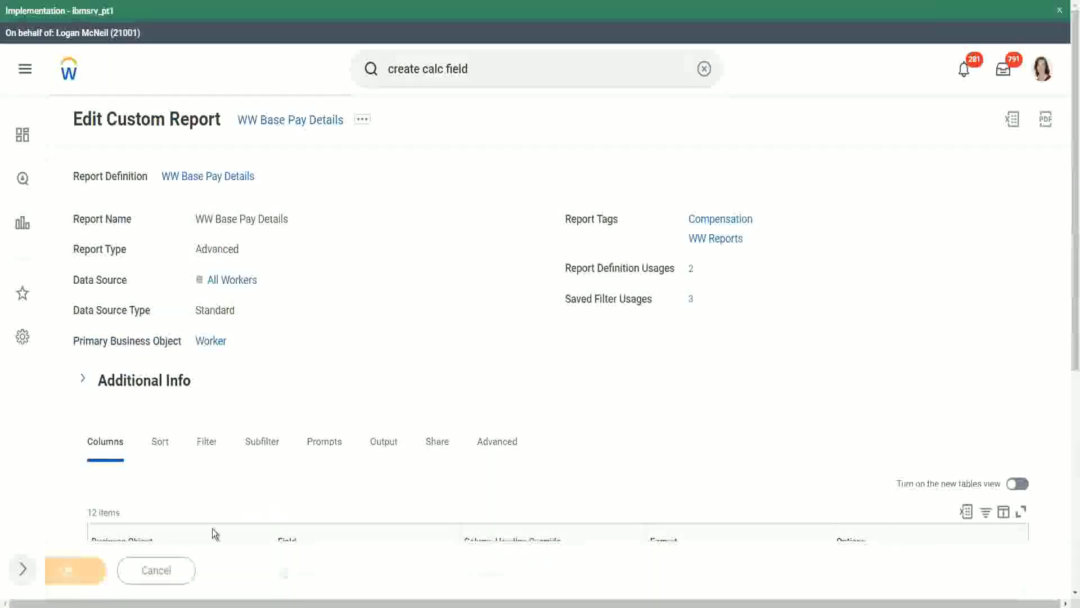
- Run the report with the saved filter that sets the hire dates from 01/01/2000 to 12/31/2000
click(118, 578)
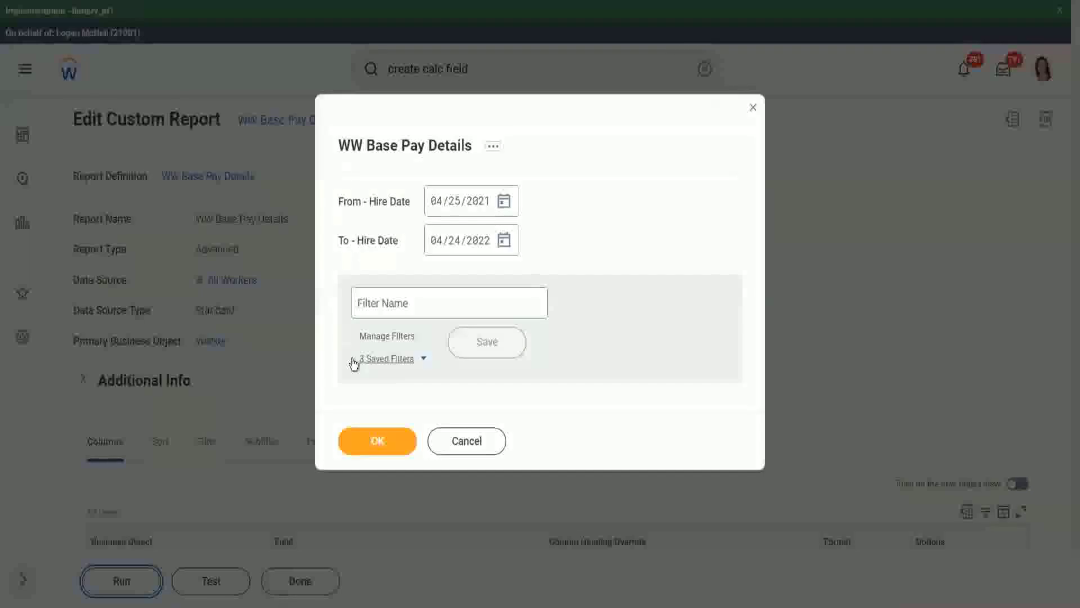
click(423, 360)
click(417, 404)
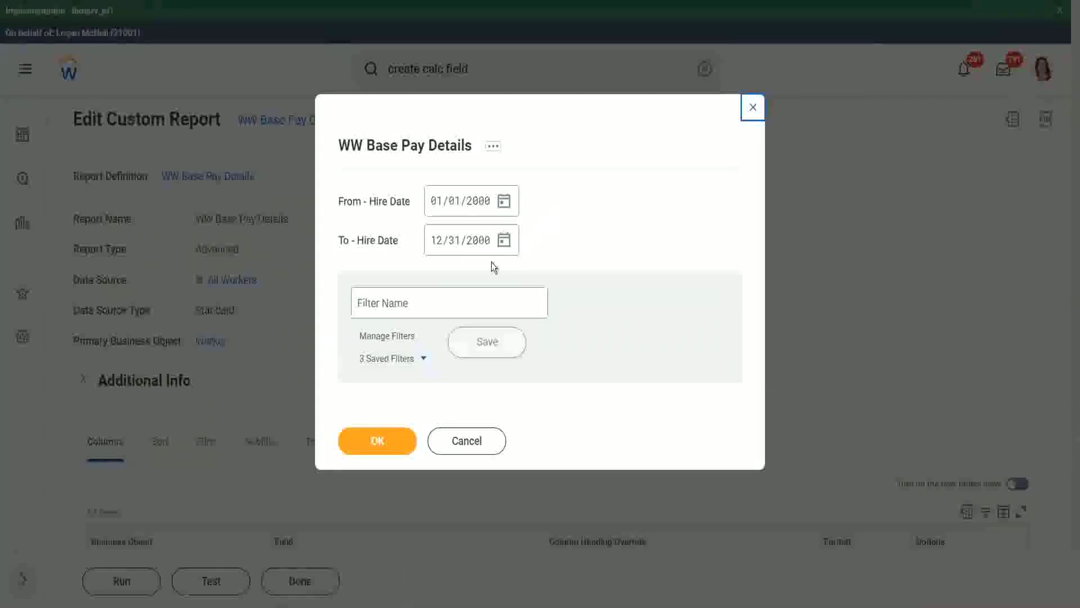
click(376, 443)
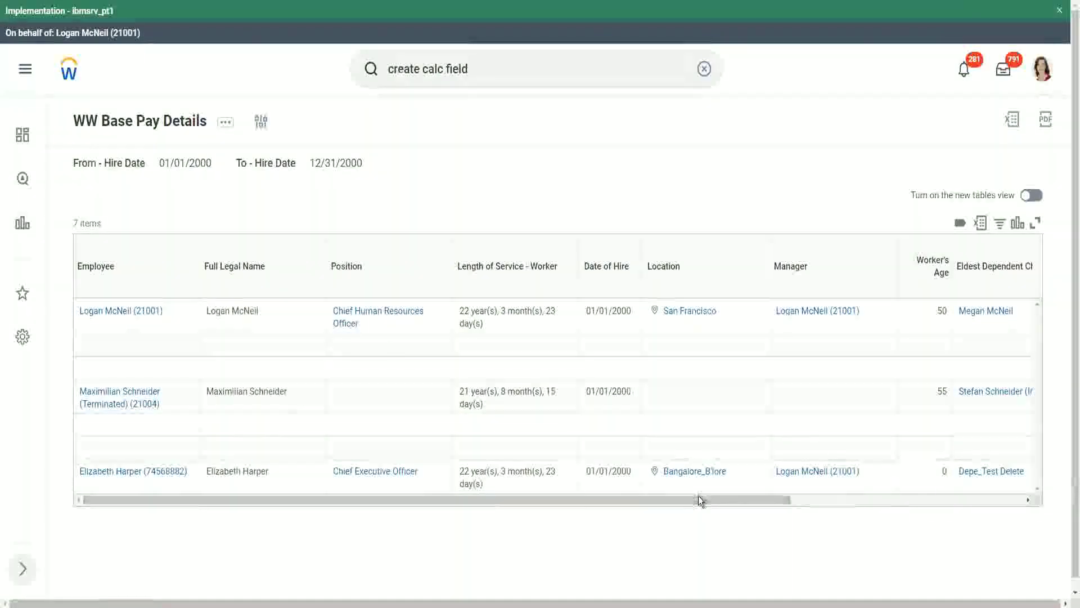
- Check the eldest dependent child ages in the filtered report output against the limit of 30
drag(699, 496, 922, 507)
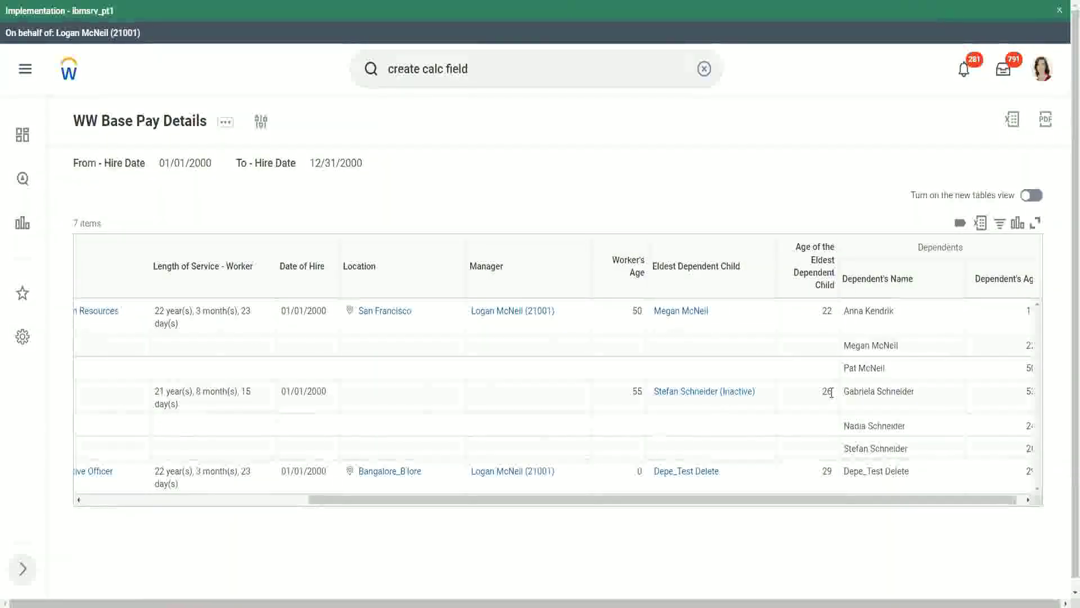
double_click(826, 472)
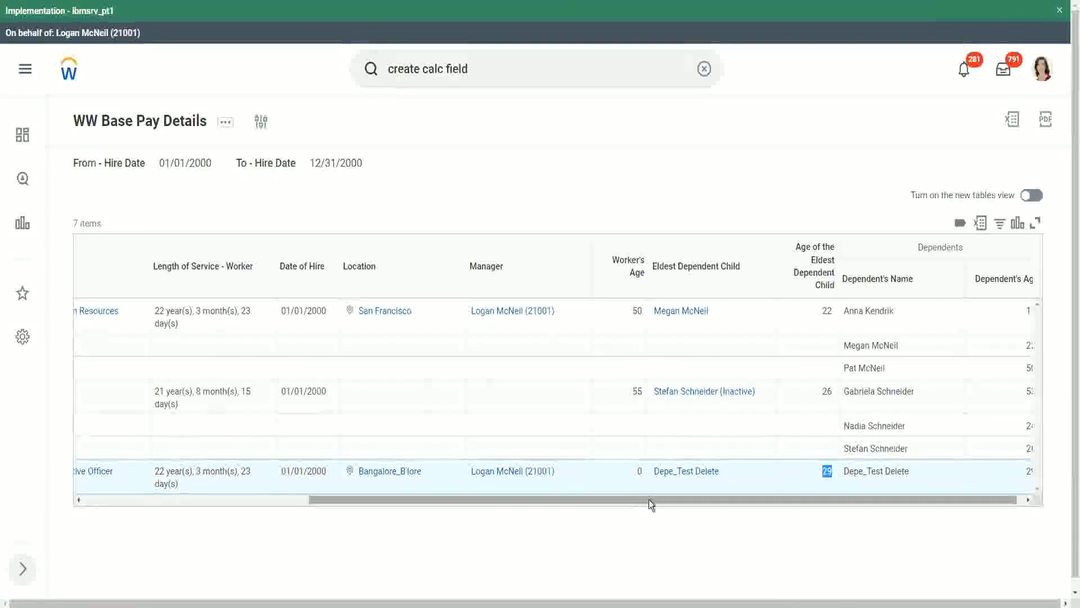
drag(648, 501, 309, 509)
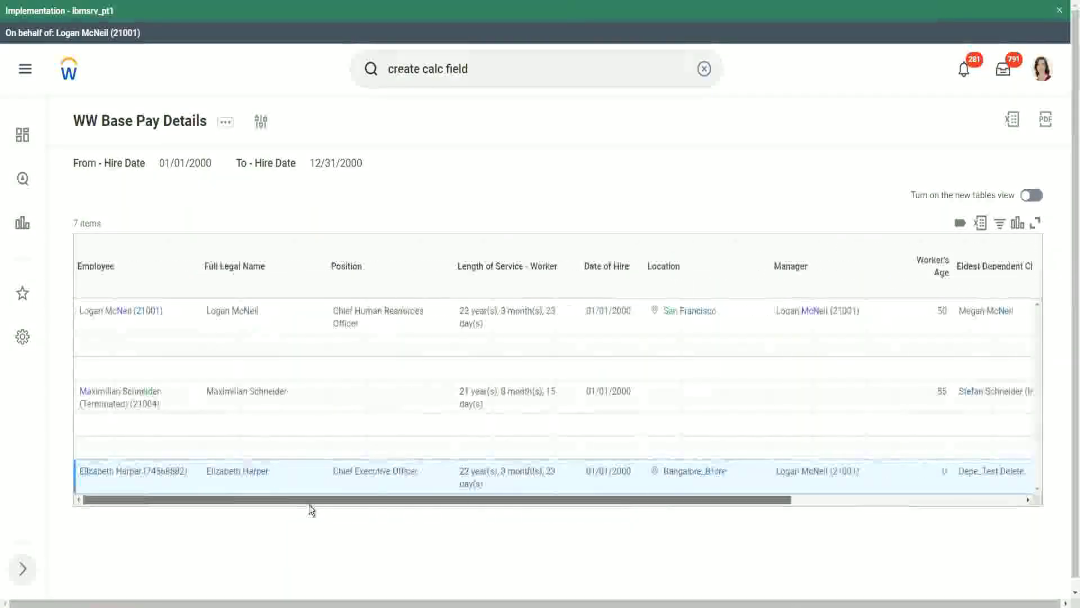